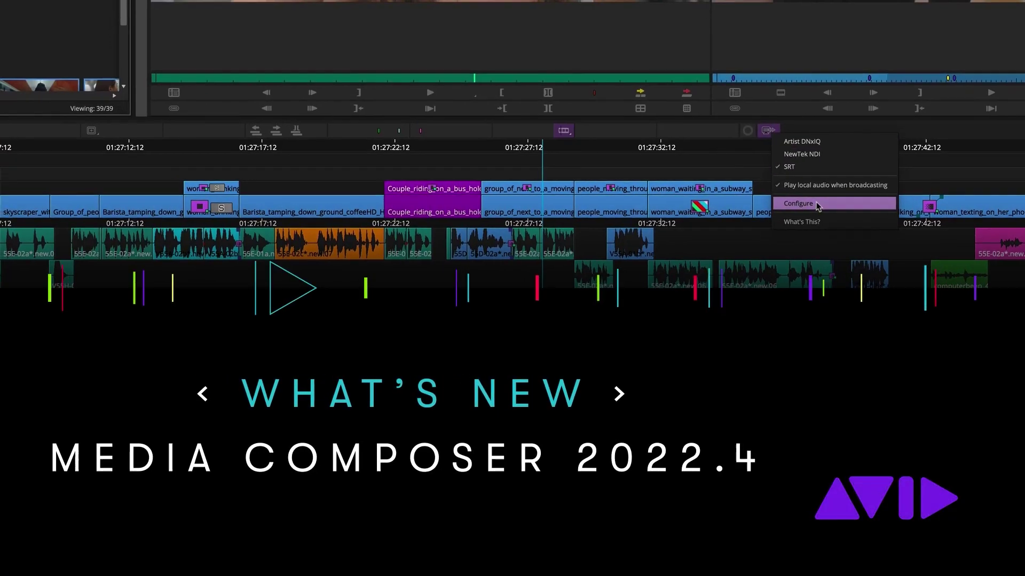
- Open the SRT output configuration and move the Dailies bin aside to show Sequences_Editors
left_click(799, 200)
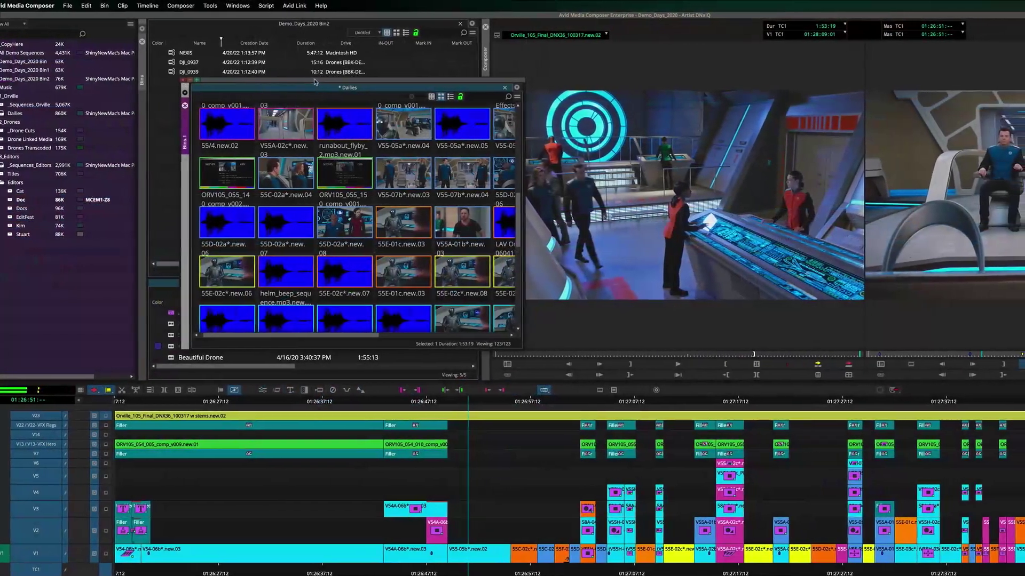
left_click_drag(315, 81, 283, 63)
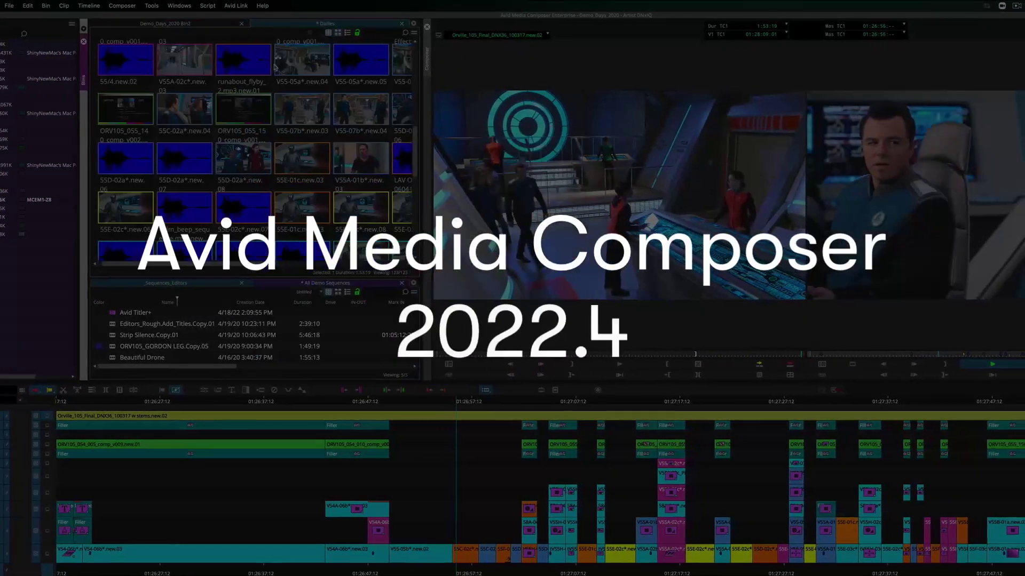
scroll(395, 156, "down", 2)
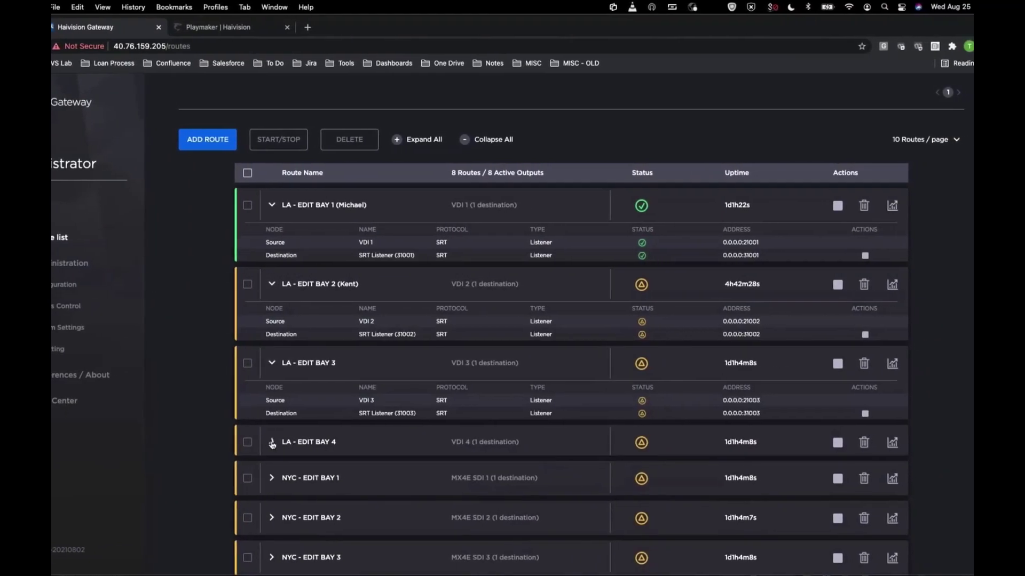
- Expand the LA - EDIT BAY 4 route details and scroll through the route list
left_click(278, 441)
scroll(278, 441, "down", 3)
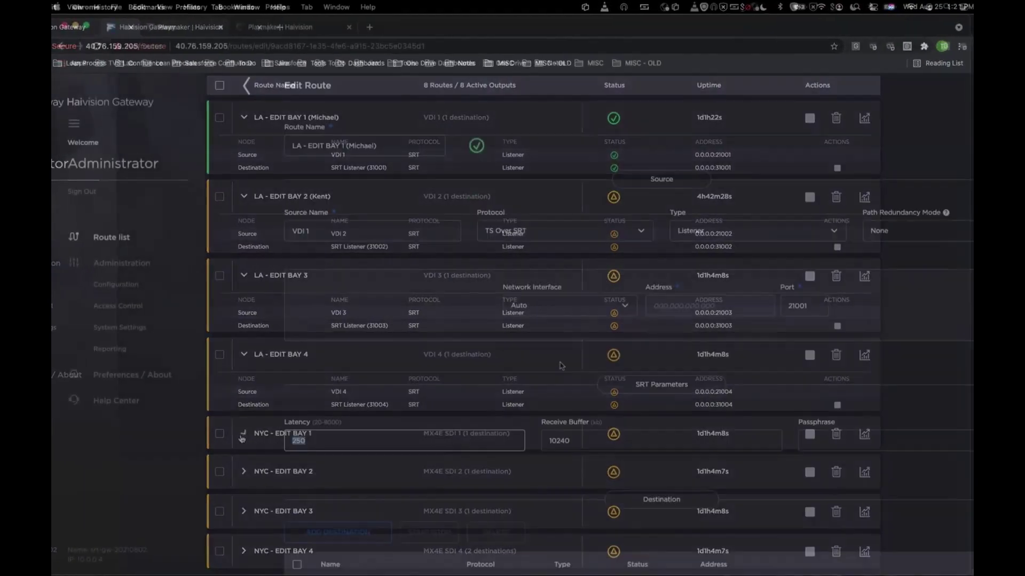
scroll(871, 444, "down", 2)
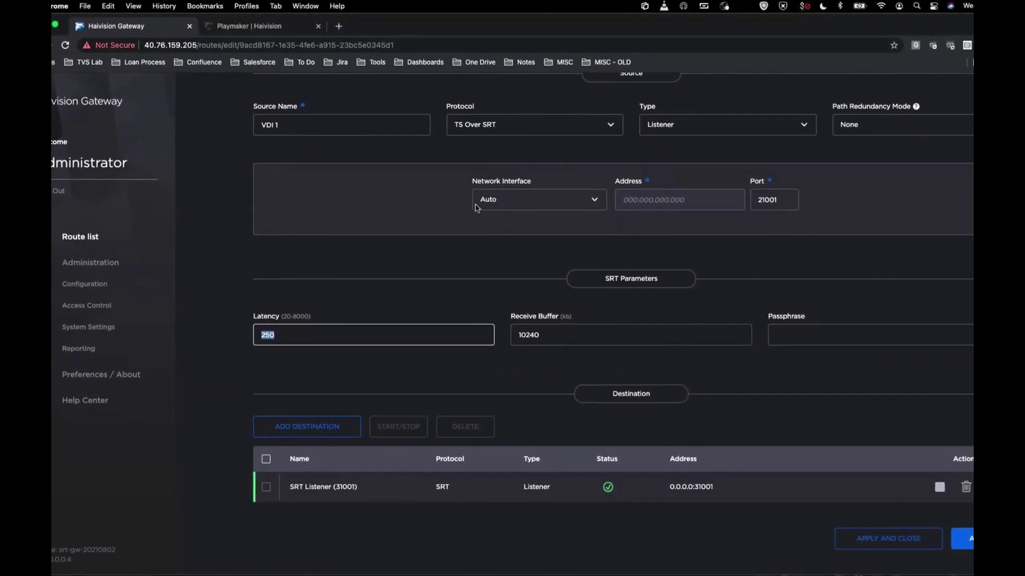
scroll(612, 229, "up", 2)
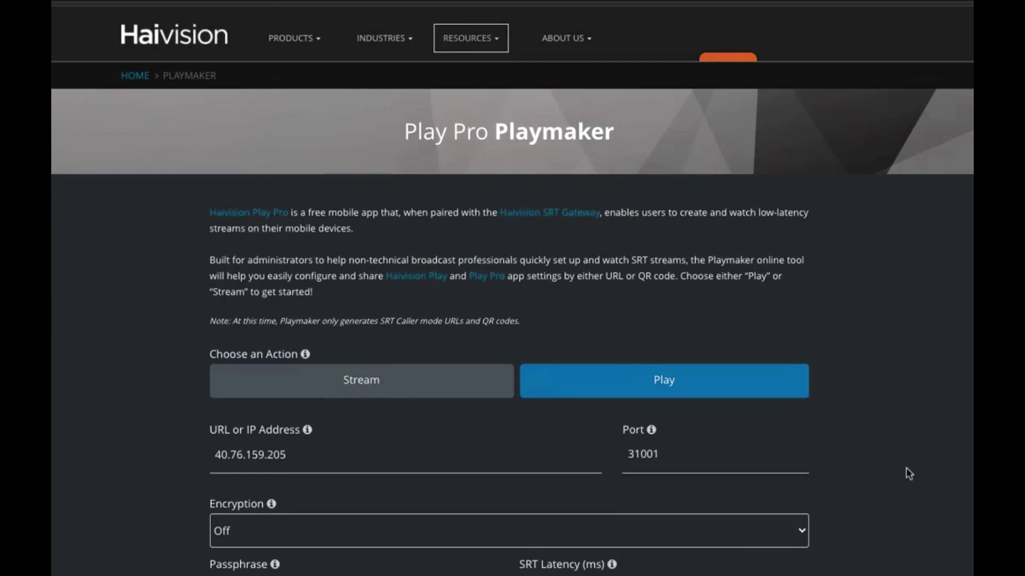
- Generate the Playmaker share URL and QR code for 40.76.159.205 port 31001
scroll(748, 535, "down", 3)
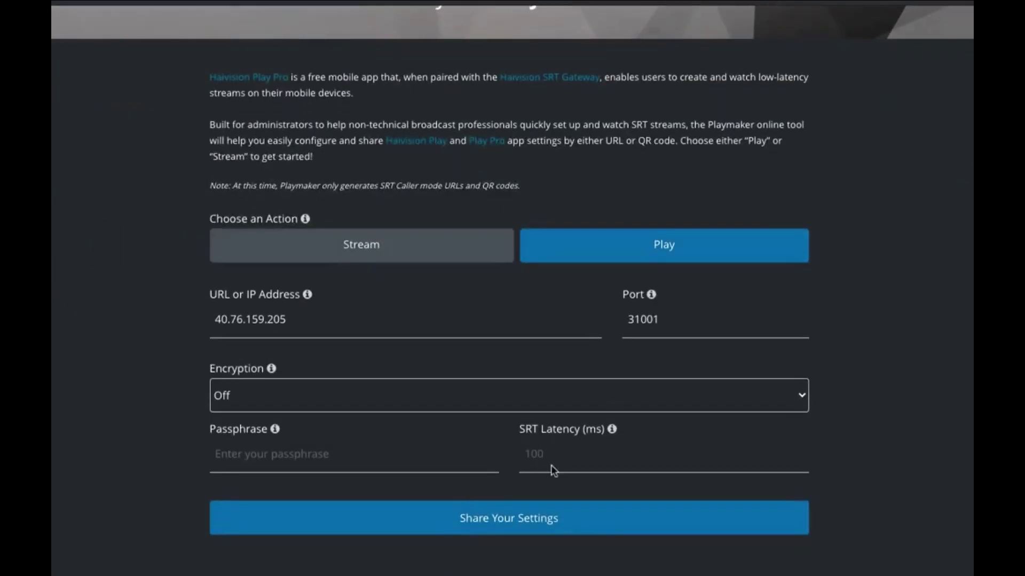
left_click(588, 517)
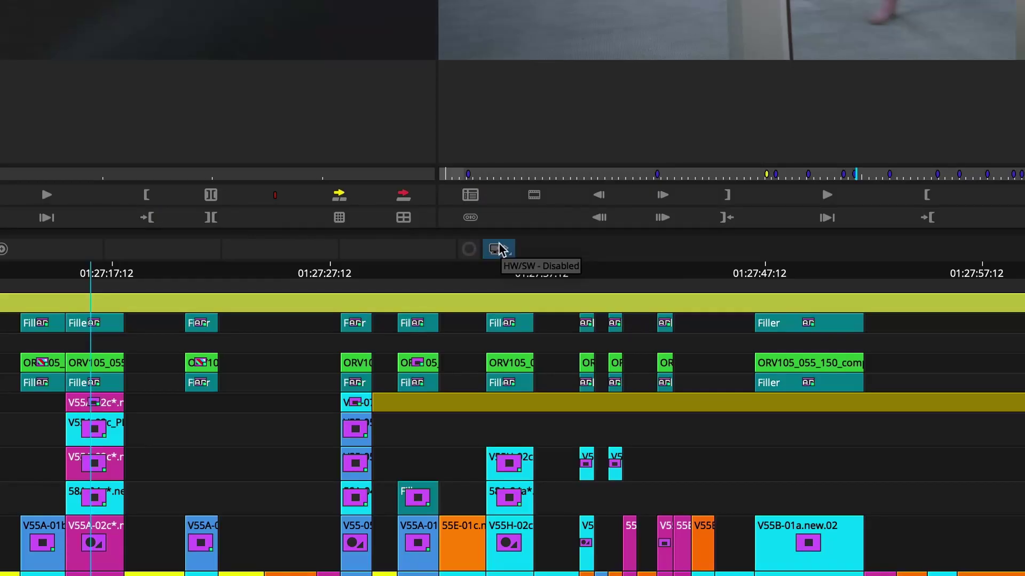
- Configure the NewTek NDI output for 8 audio channels at a -18 dBfs reference level
left_click(500, 250)
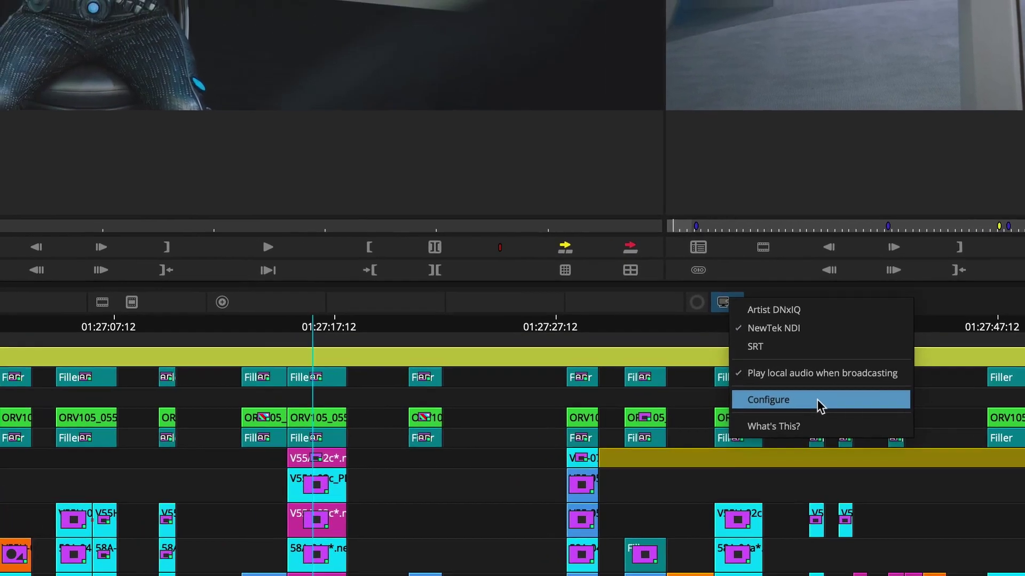
left_click(587, 345)
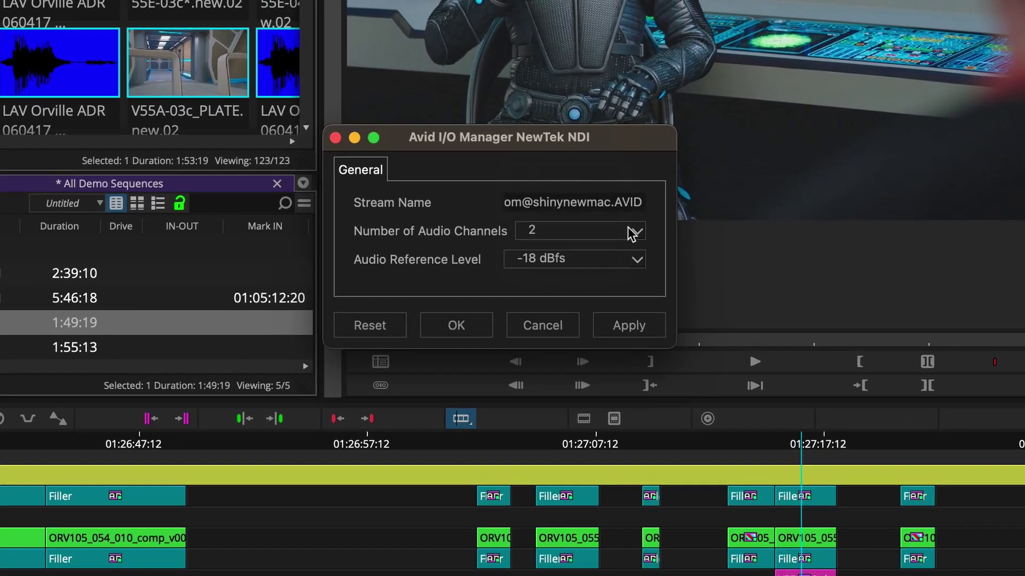
left_click(565, 300)
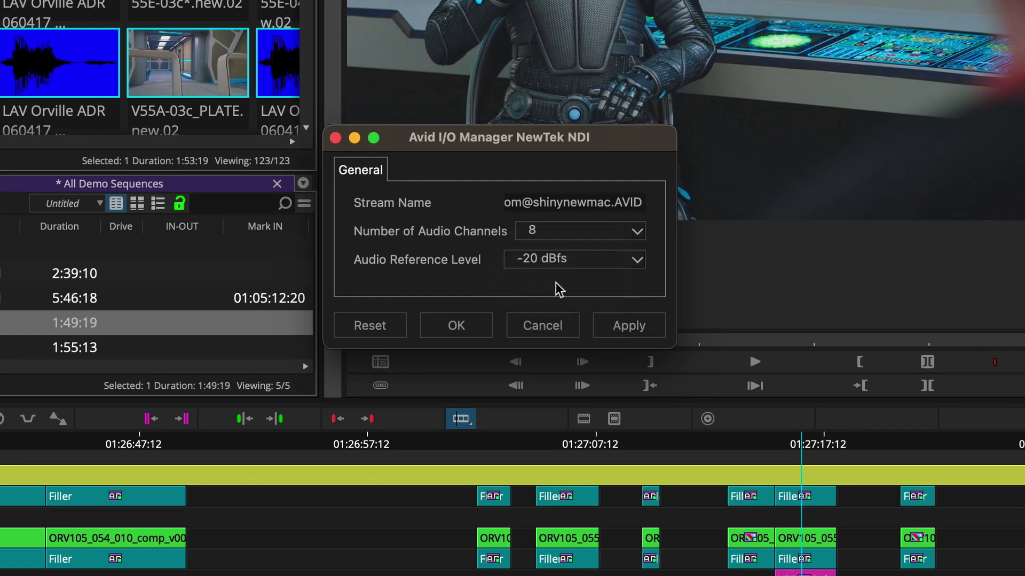
left_click(610, 264)
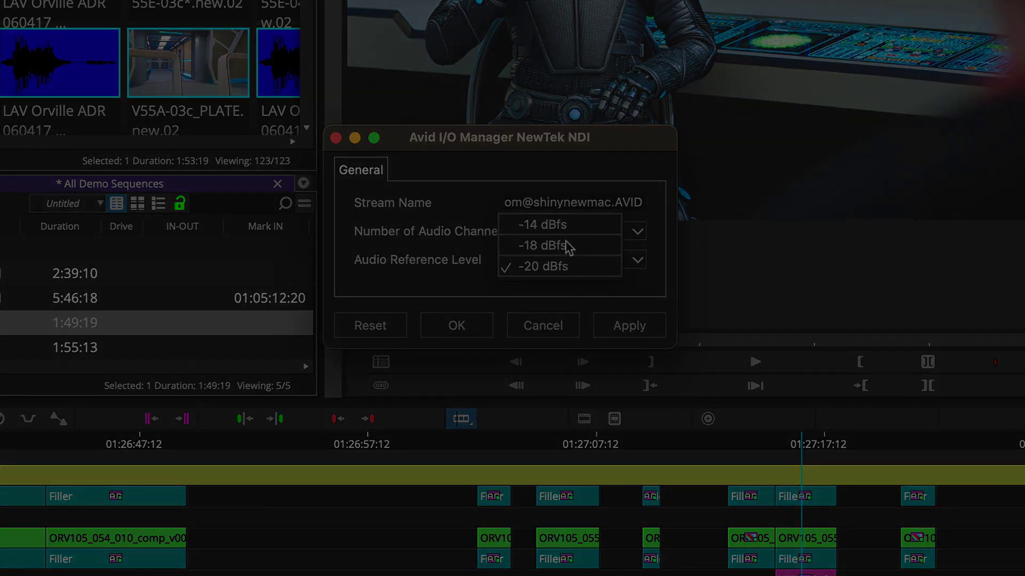
left_click(569, 247)
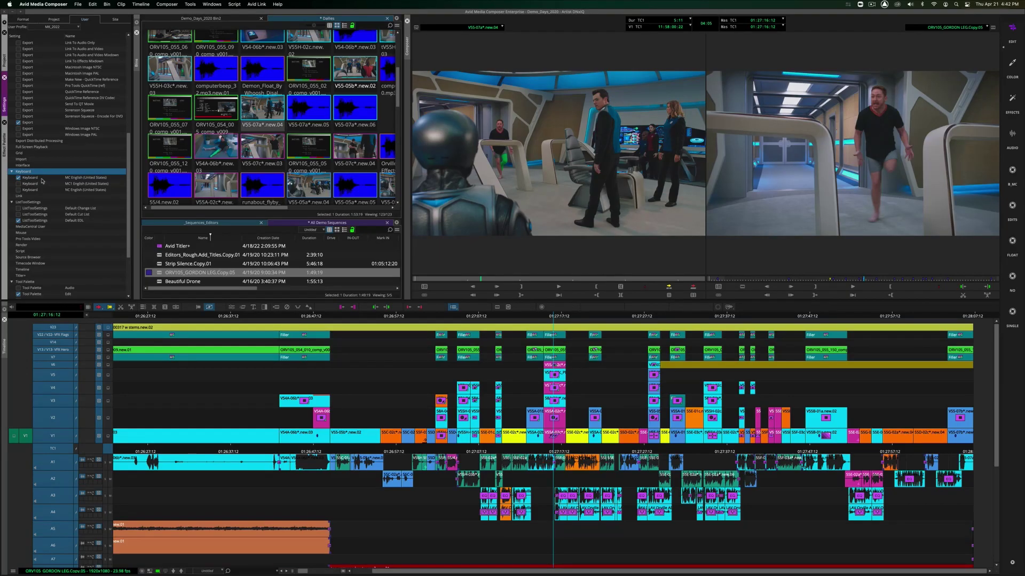
double_click(42, 179)
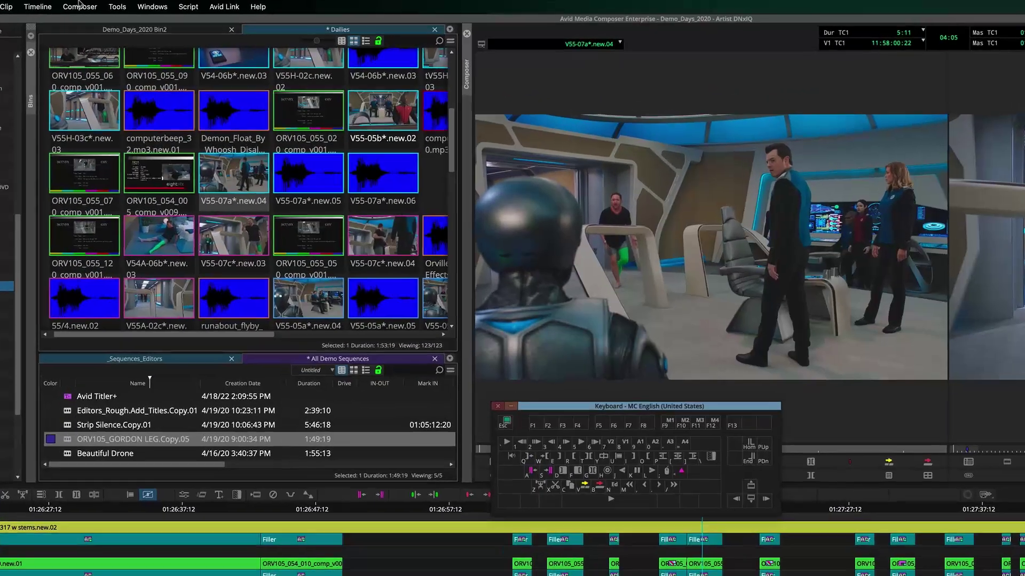
- Open the Command Palette from Tools and move it off the keyboard map
left_click(189, 5)
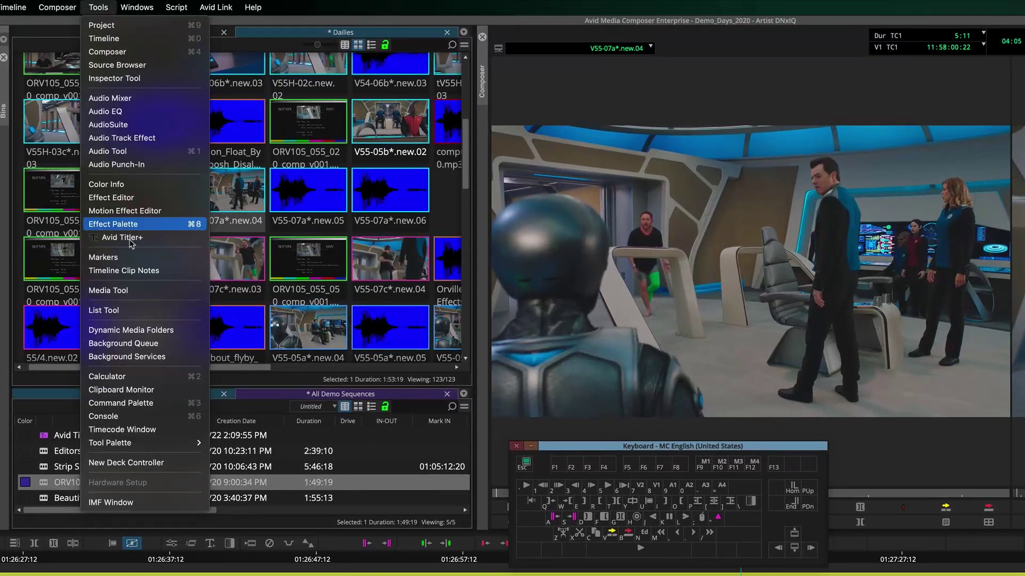
left_click(133, 404)
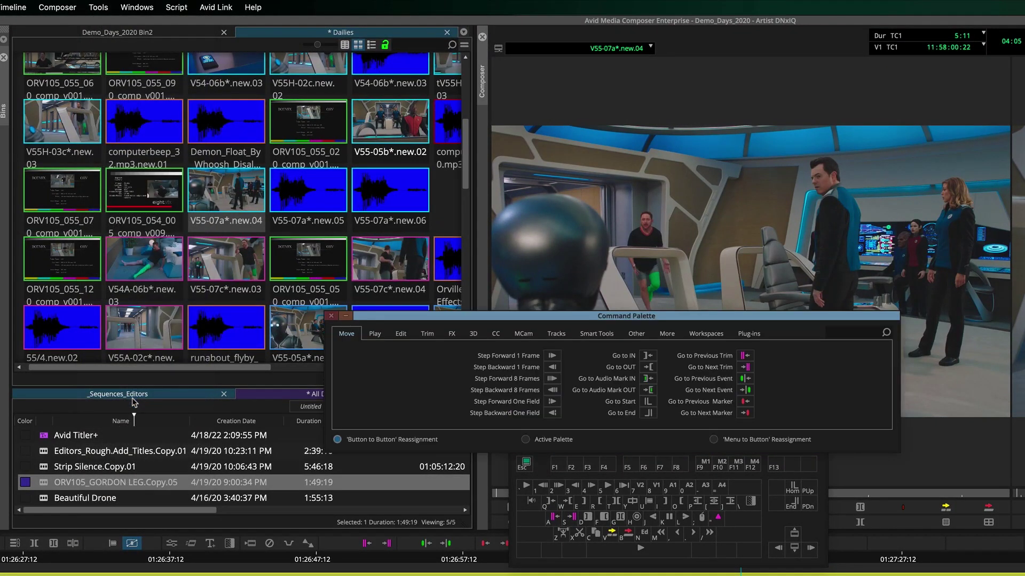
left_click_drag(553, 324, 592, 311)
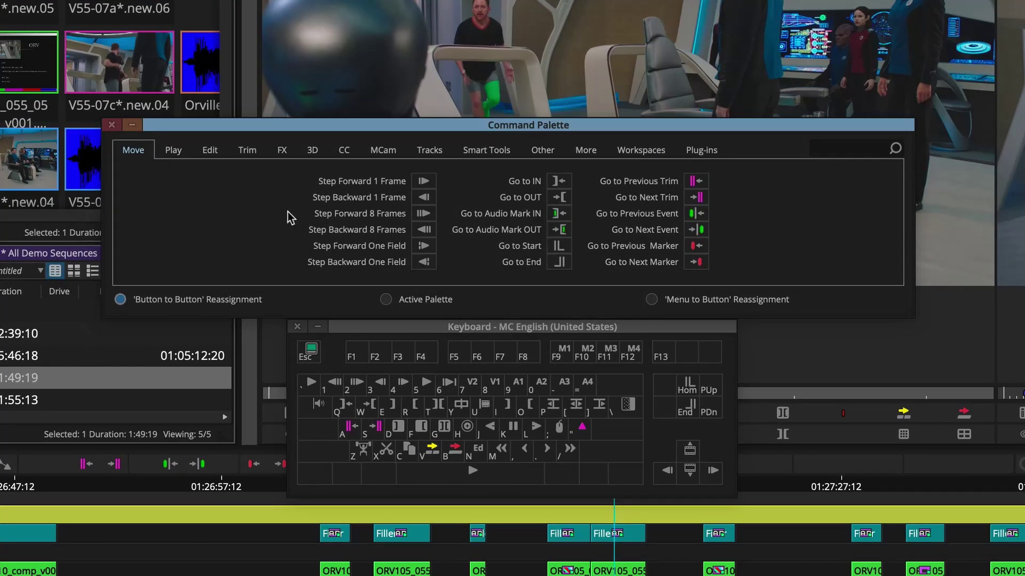
- Browse the Play, Edit and Trim tabs, then search 'tr' to find Cycle Trim Sides
left_click(172, 151)
left_click(209, 151)
left_click(247, 151)
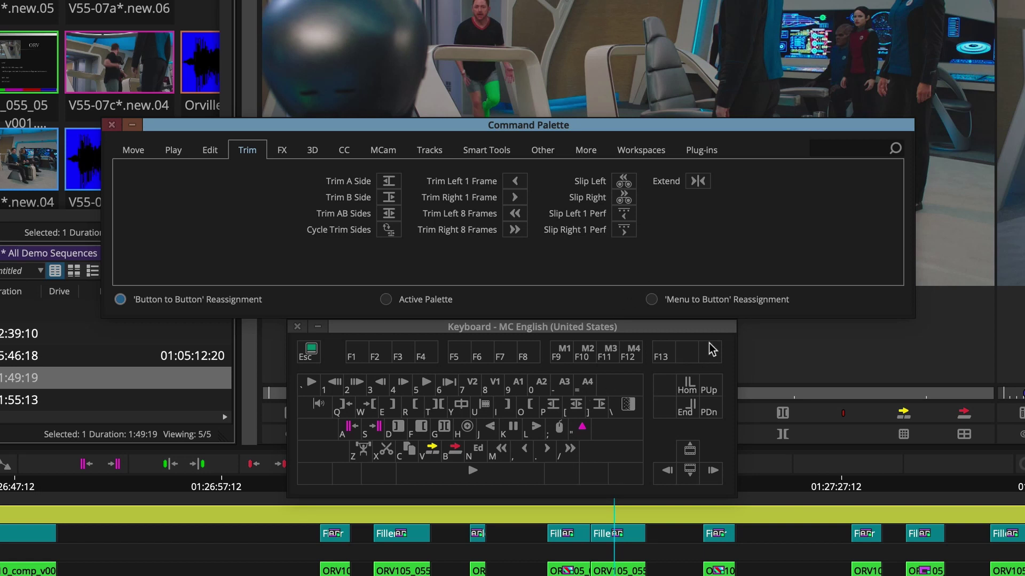
type("trim")
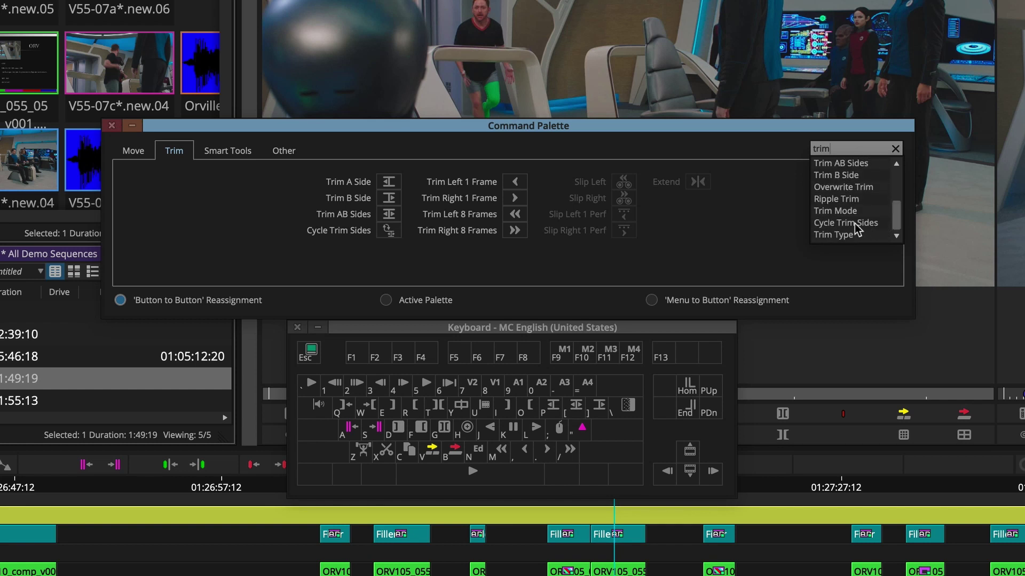
left_click(856, 224)
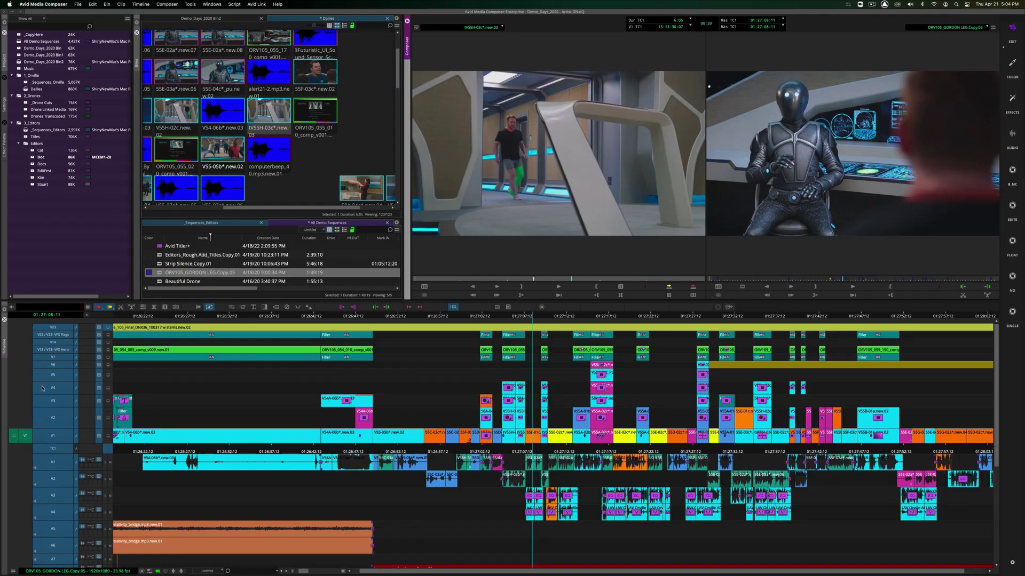
- Match Frame Track at 01:27:20:03 and at the next bridge shot to load their source footage
left_click(67, 454)
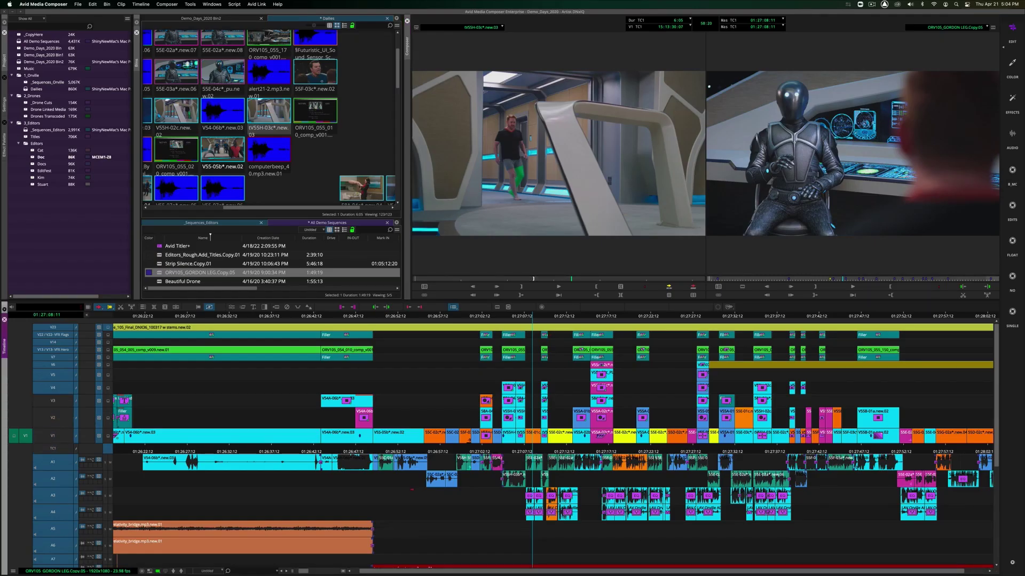
left_click(629, 319)
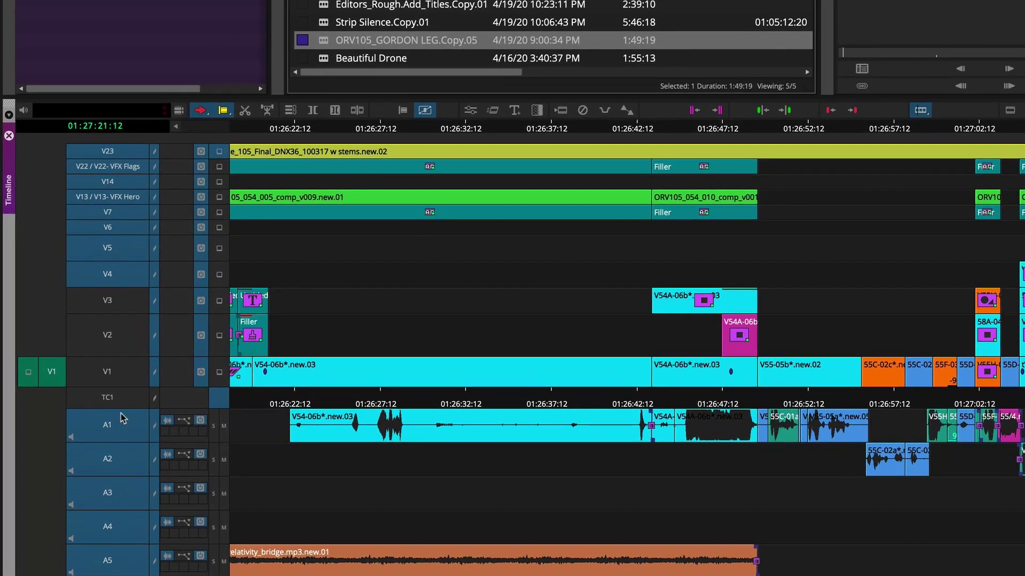
right_click(123, 418)
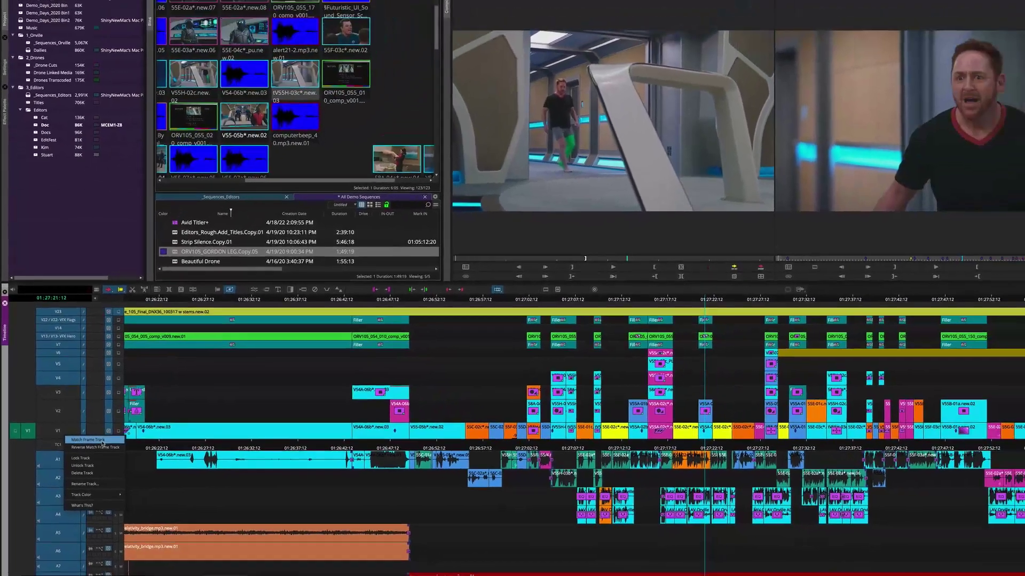
left_click(120, 430)
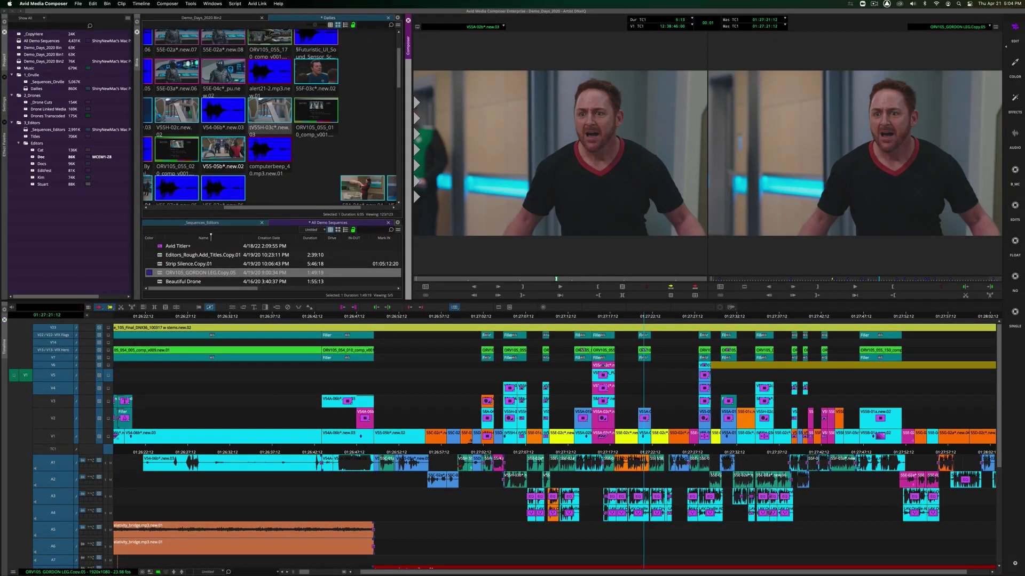
key("space")
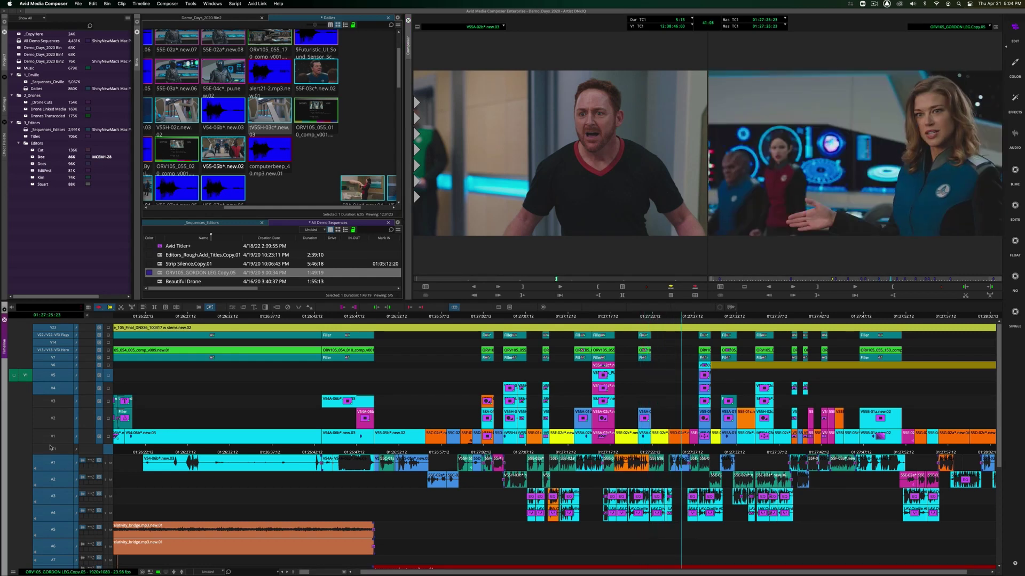
left_click(64, 440)
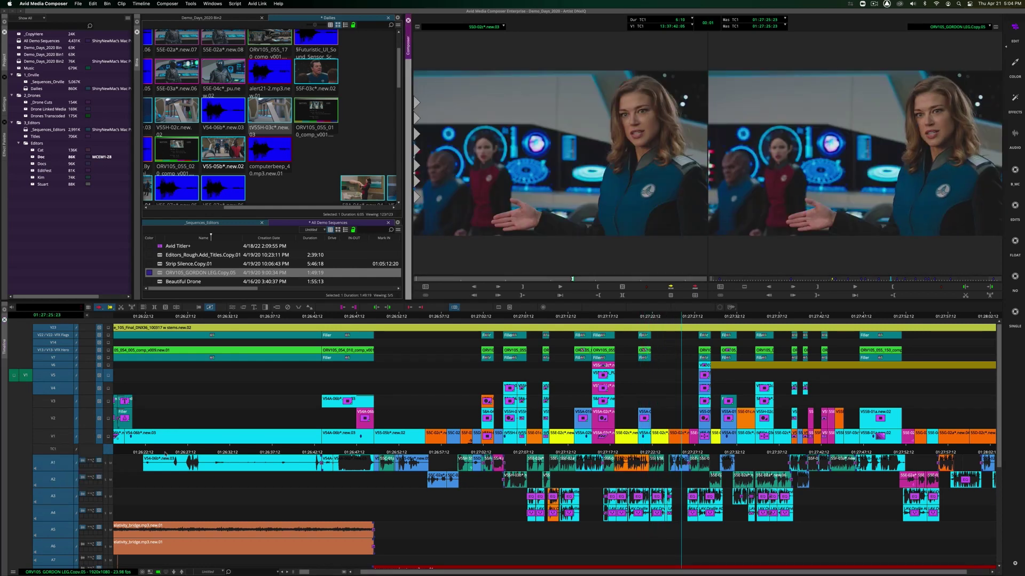
- Load ORV105_GORDON LEG.Copy.05 as source and Reverse Match Frame its bridge shot into the timeline
left_click_drag(683, 316, 558, 317)
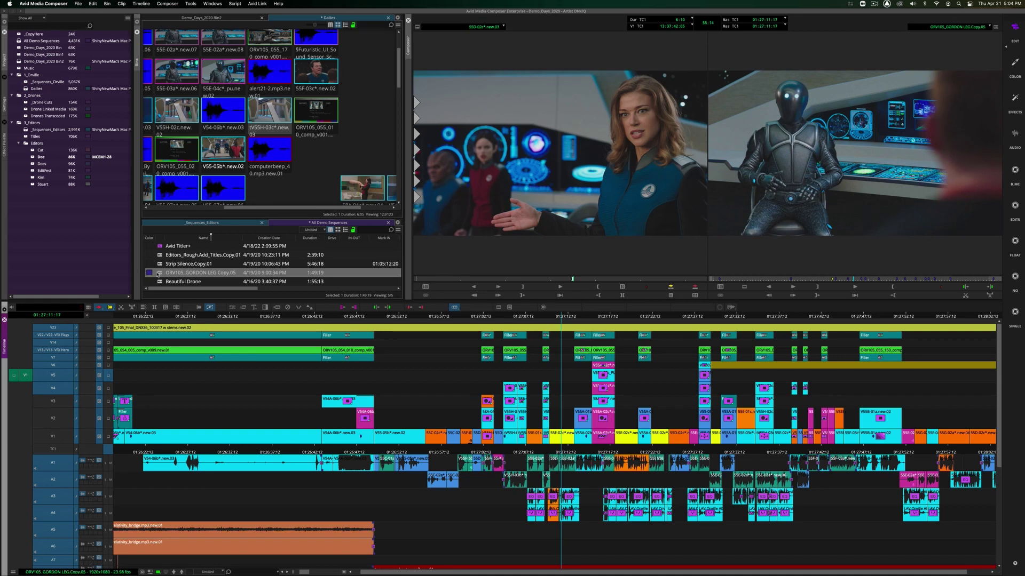
left_click(180, 273)
left_click_drag(492, 197, 494, 198)
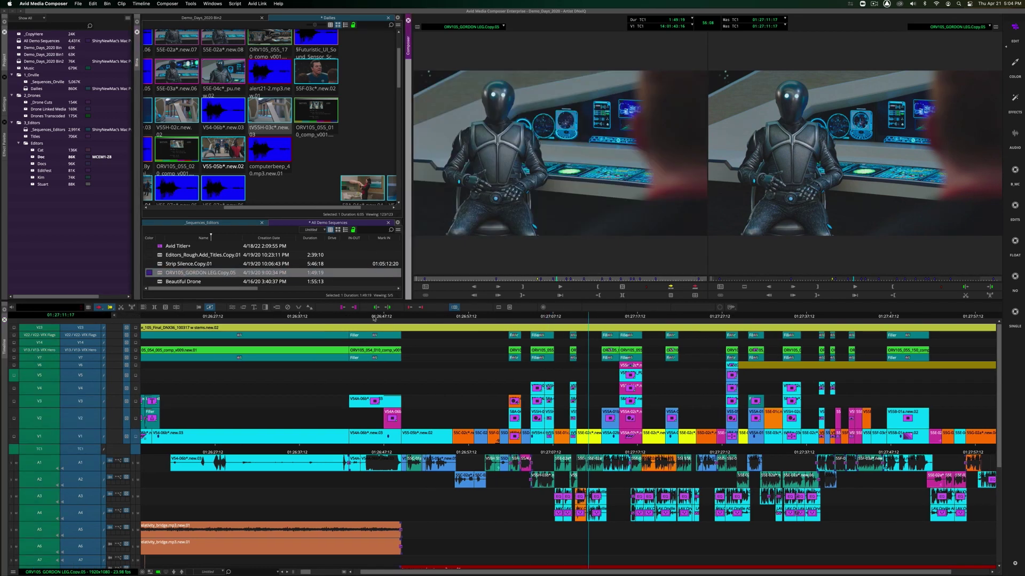
left_click_drag(40, 405, 38, 457)
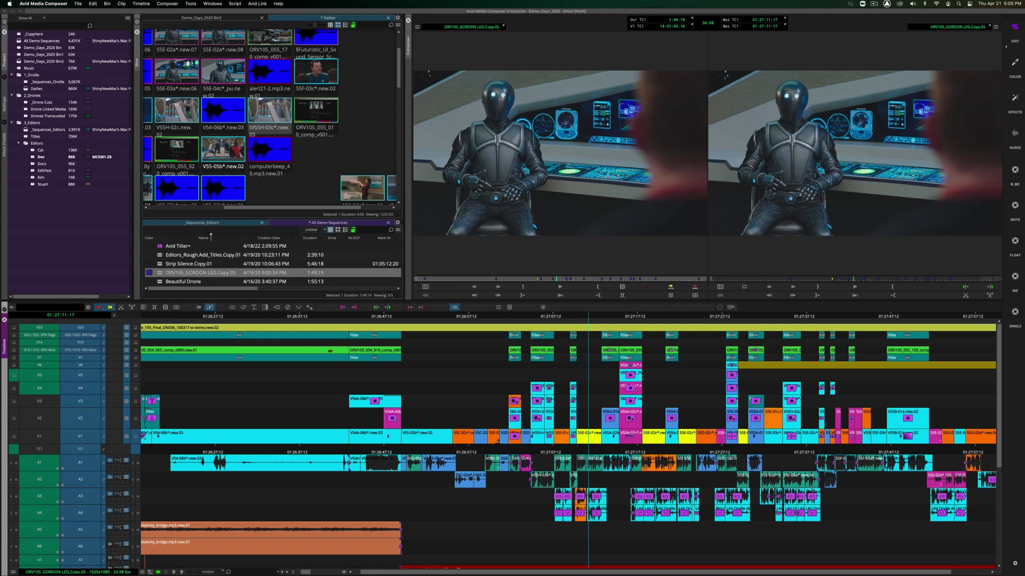
left_click(510, 279)
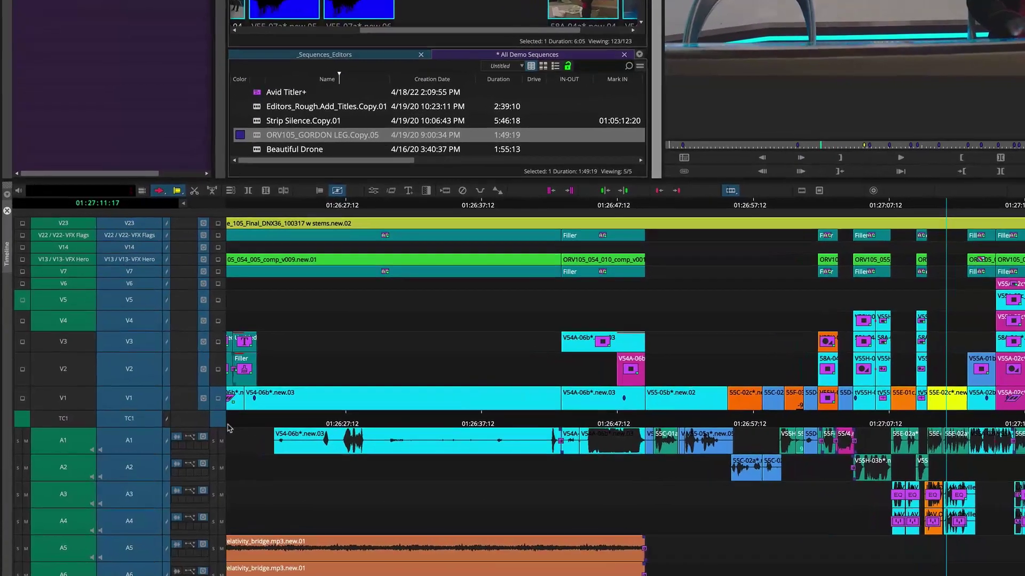
right_click(75, 389)
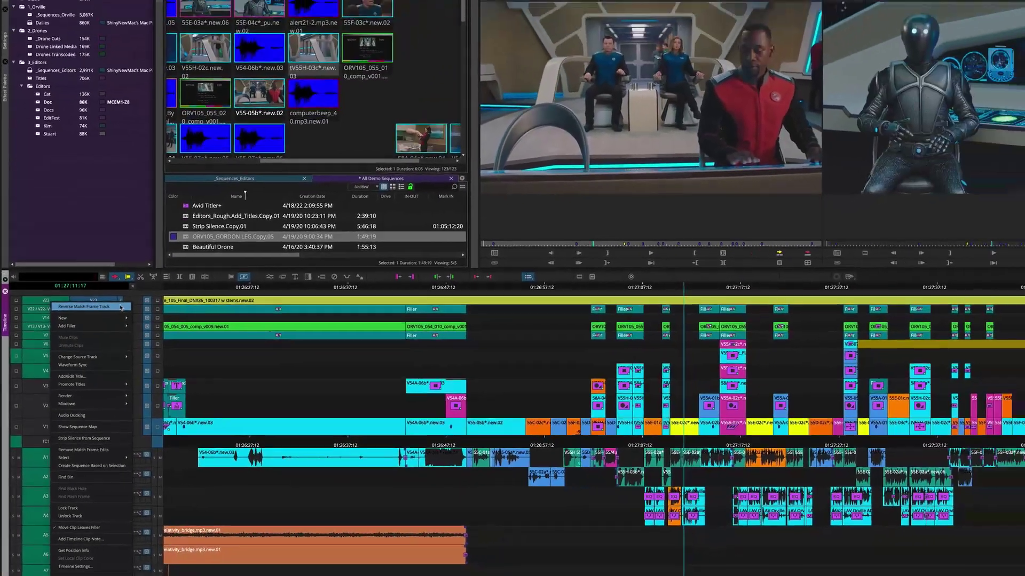
left_click(122, 308)
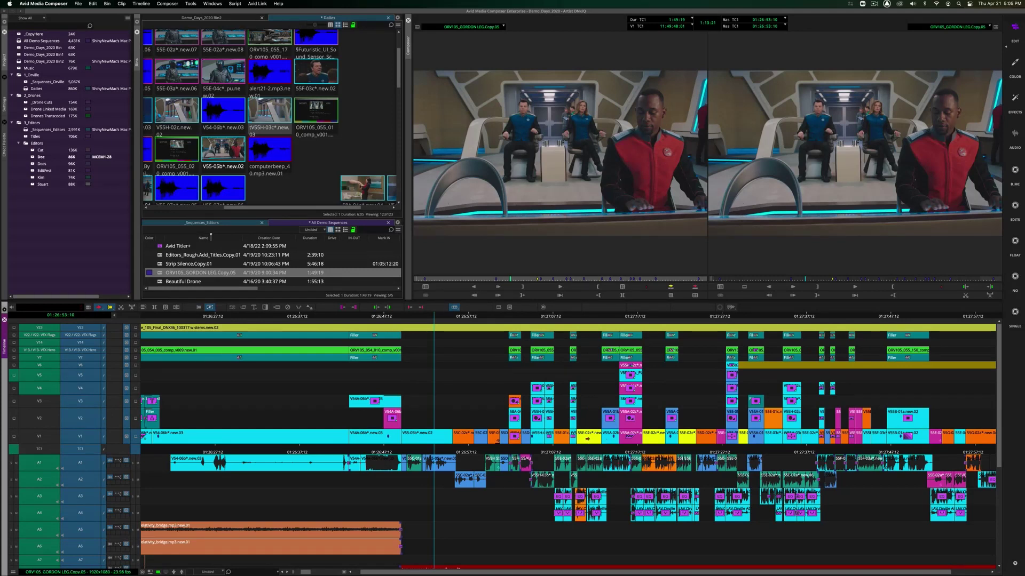
right_click(609, 350)
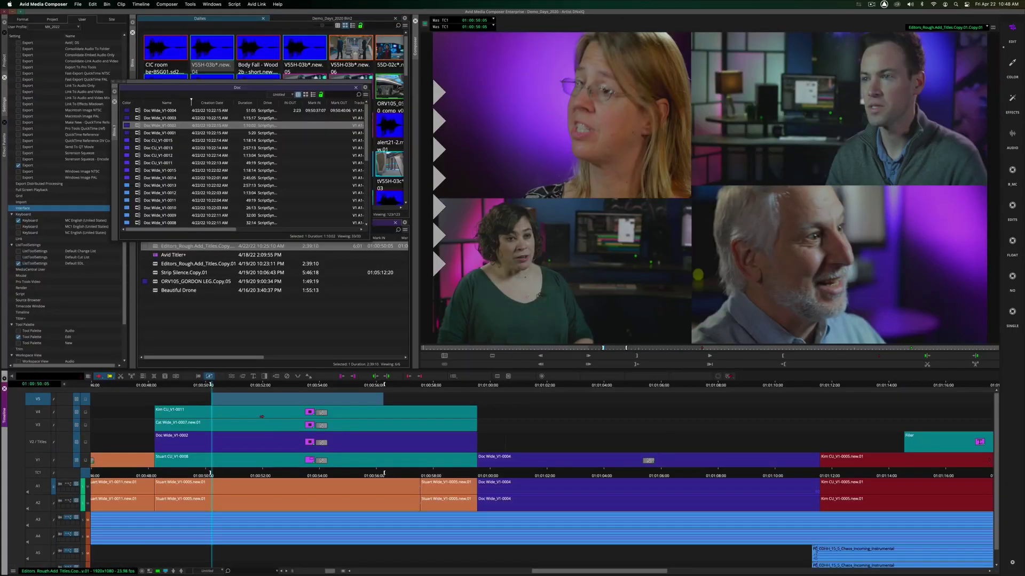
- Apply Titler+ to the V5 filler with the text 'Editors on Editing' and reposition the panel
left_click(253, 377)
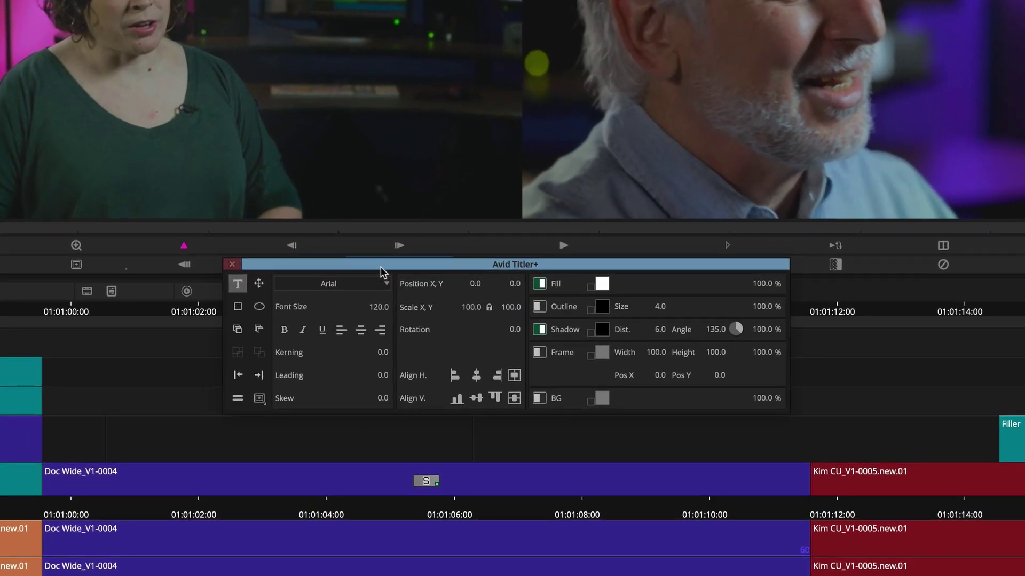
mouse_move(382, 271)
left_mouse_down()
mouse_move(345, 265)
mouse_move(389, 272)
mouse_move(367, 282)
mouse_move(363, 270)
left_mouse_up()
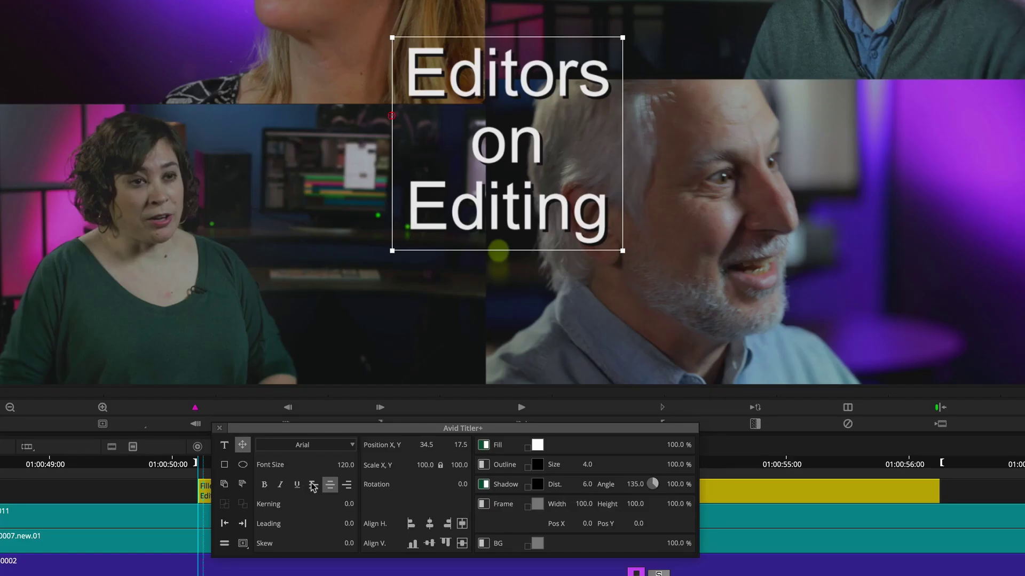
- Try left, center and right text alignment, leaving the title lines centred
left_click(313, 485)
left_click(329, 484)
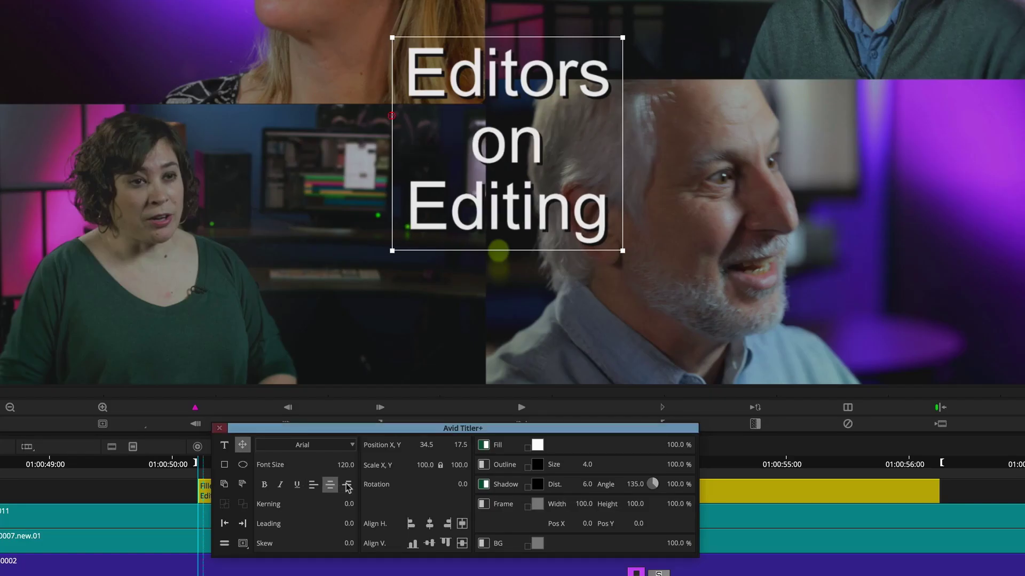
left_click(346, 484)
left_click(331, 485)
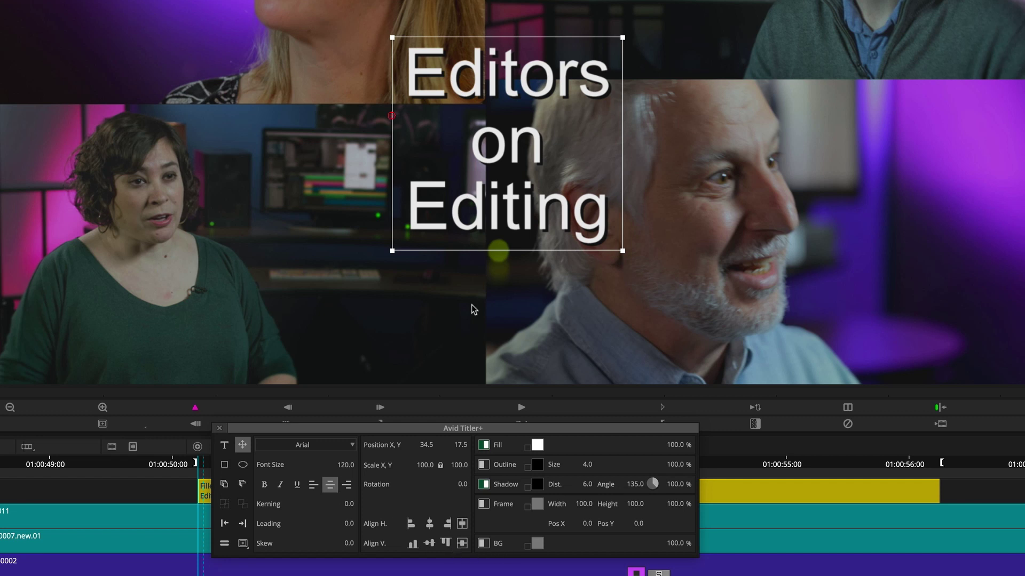
- Try the horizontal box alignments, then drag the title box toward the top of the frame
left_click(488, 36)
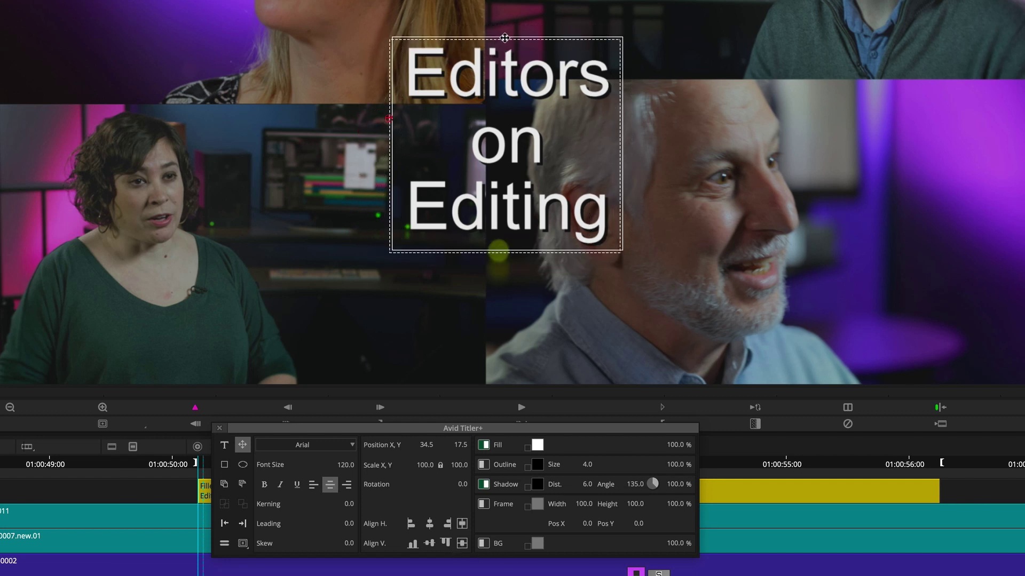
left_click(413, 524)
left_click(429, 524)
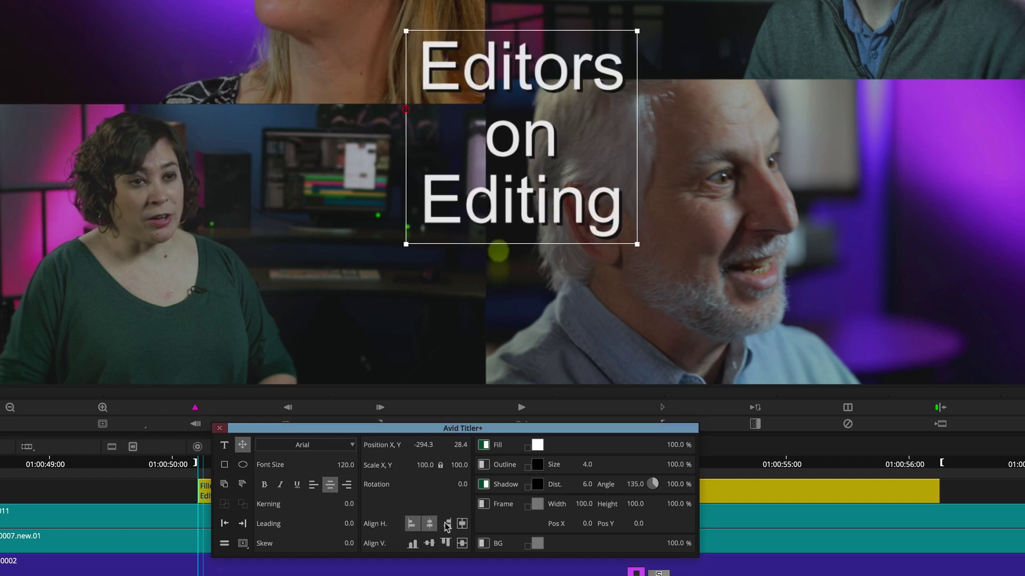
left_click(447, 524)
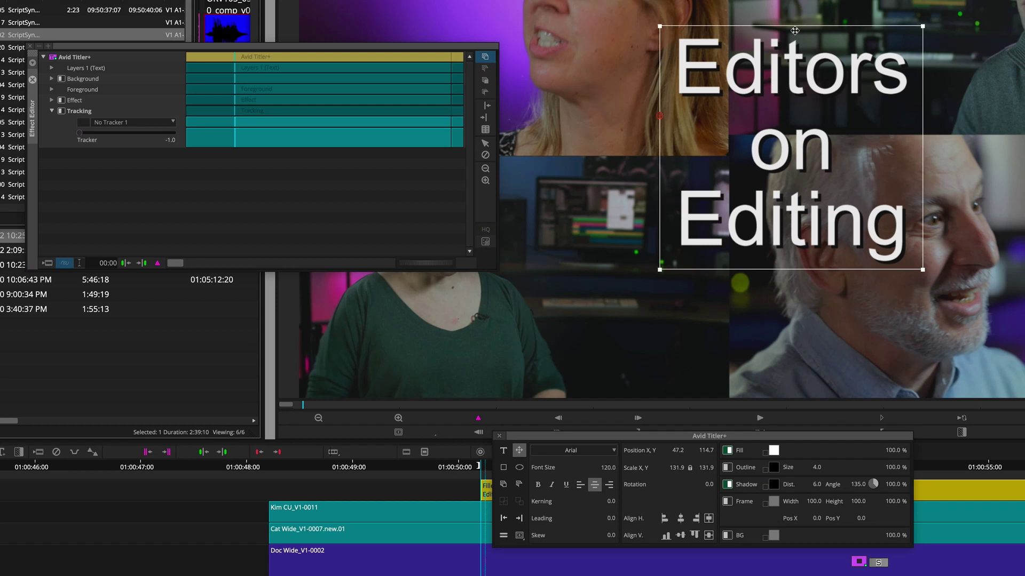
left_click_drag(784, 33, 718, 55)
left_click(435, 67)
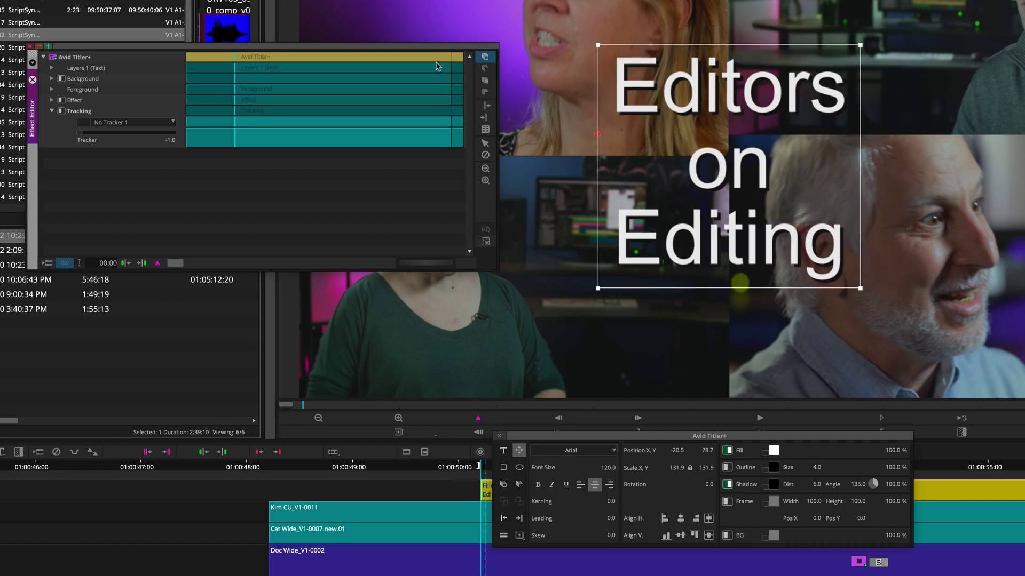
- Select the text layer, expand its Outline settings and raise the outline Size to 5.6
left_click_drag(431, 48, 480, 82)
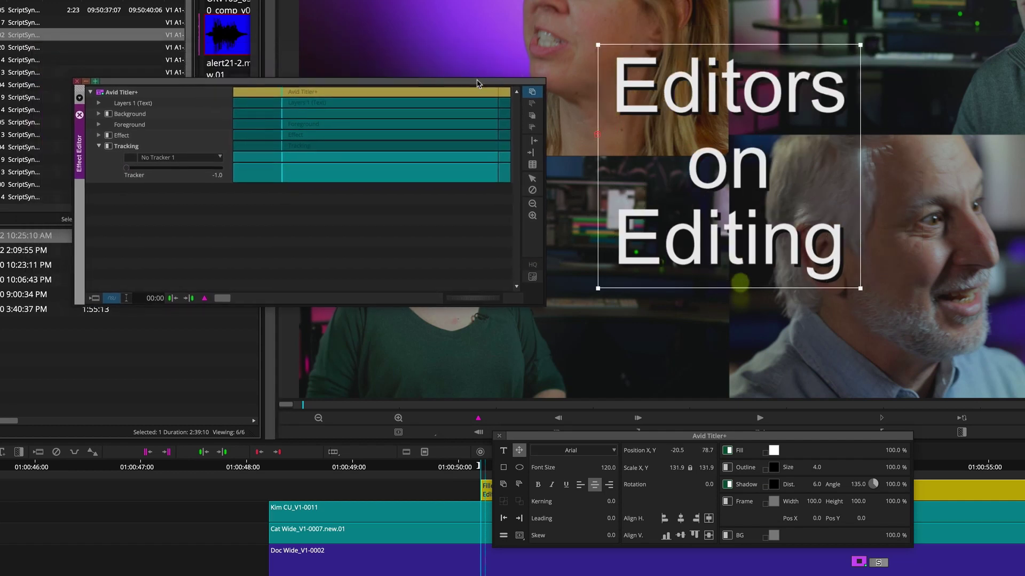
left_click(100, 101)
left_click(109, 121)
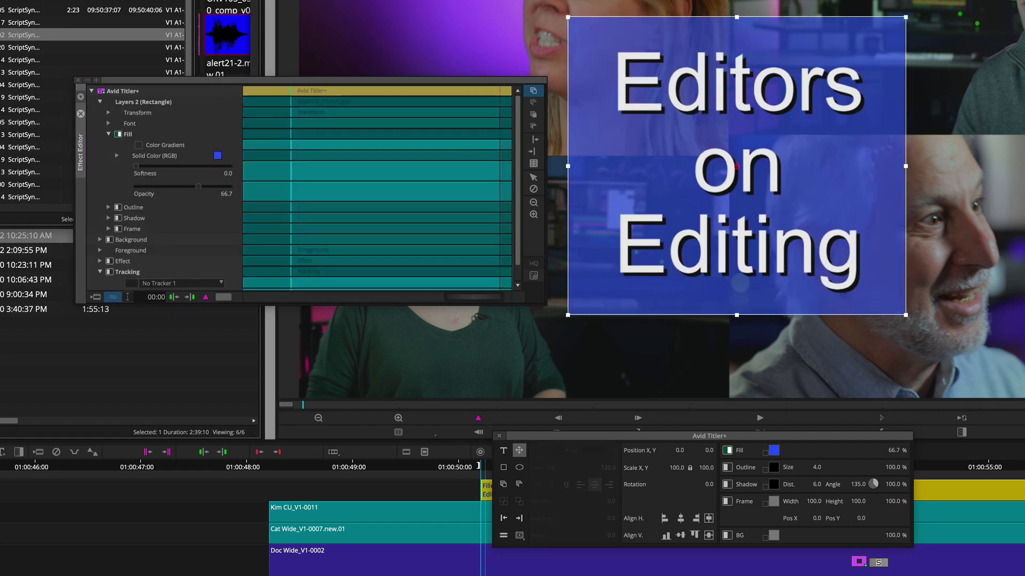
left_click(503, 519)
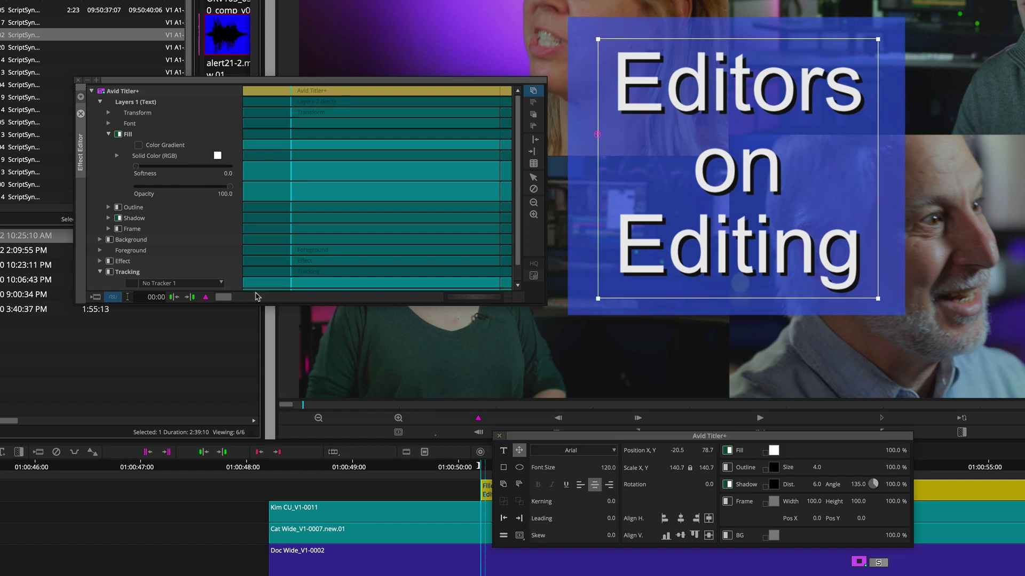
left_click(108, 134)
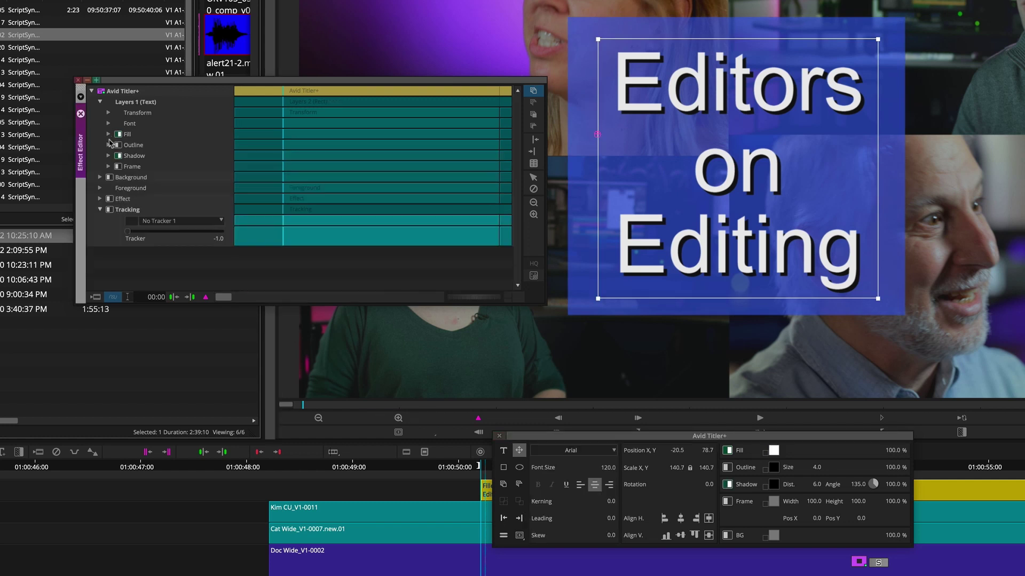
left_click(109, 145)
left_click_drag(139, 177, 136, 177)
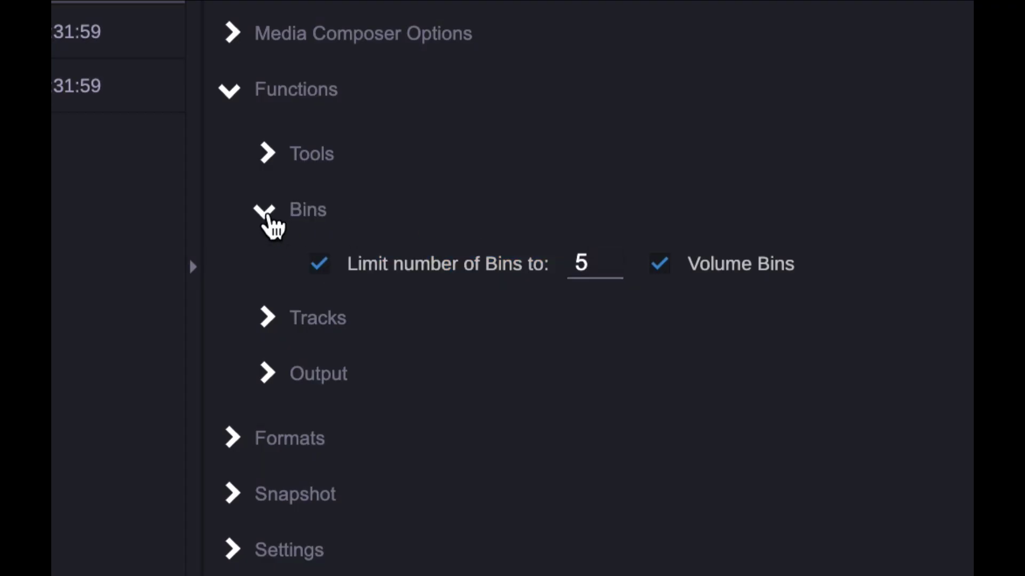
- Expand Output and allow Digital Cut, Export To File and Export To Device
left_click(270, 222)
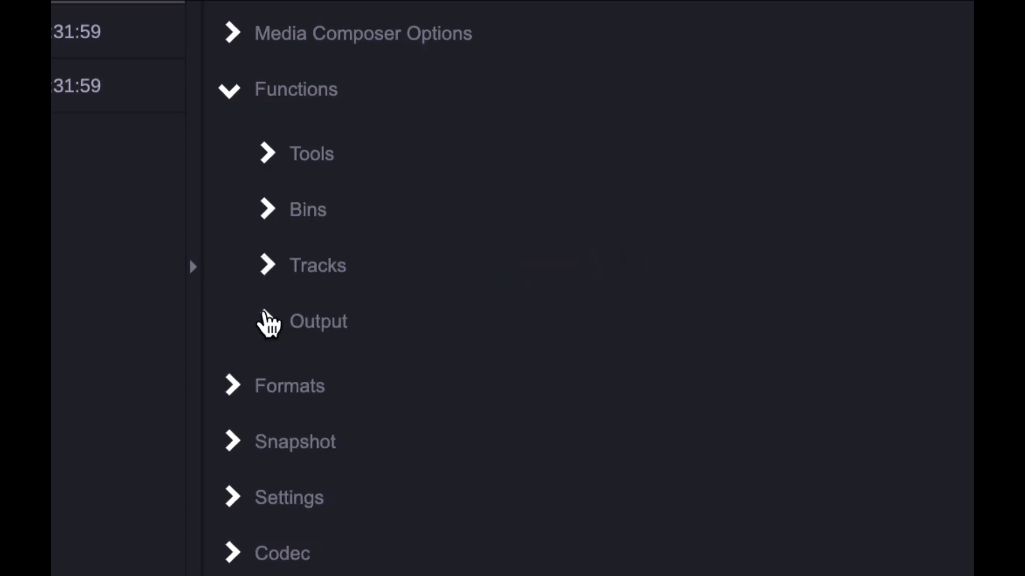
left_click(267, 322)
left_click(388, 404)
left_click(727, 404)
left_click(758, 440)
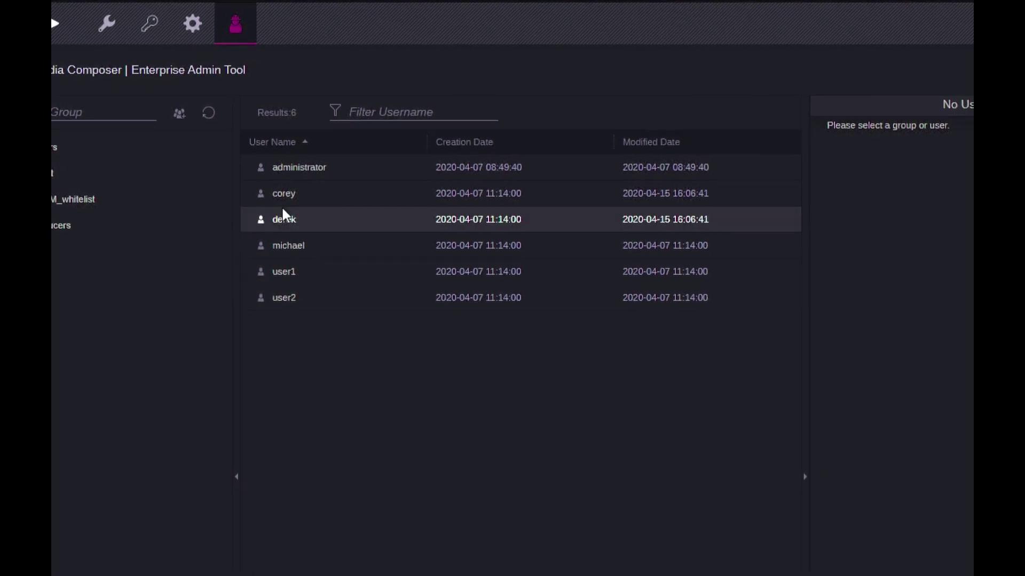
- Open the next user's permissions and disallow the 2K format under Bins
left_click(347, 193)
left_click(267, 221)
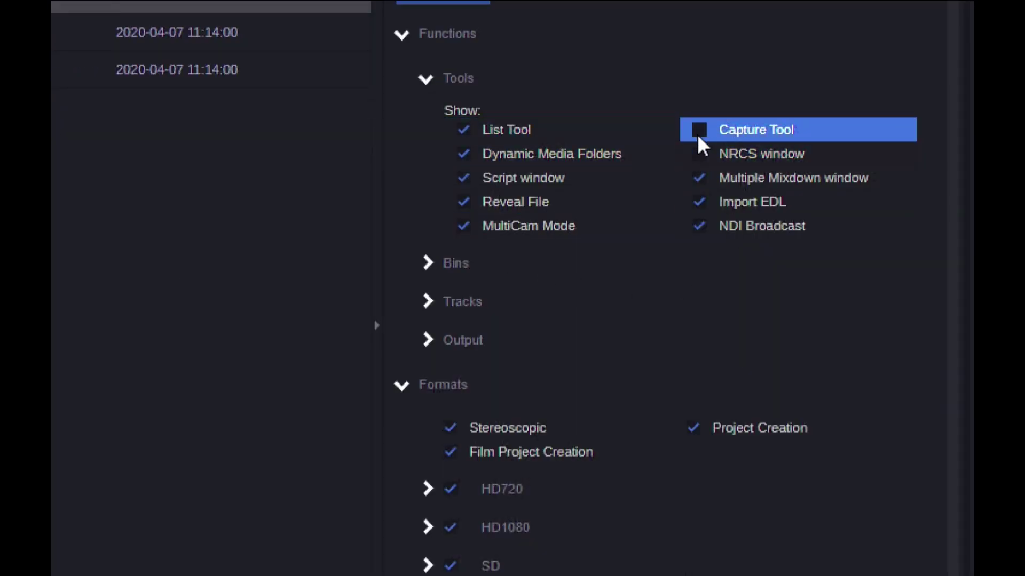
left_click(427, 264)
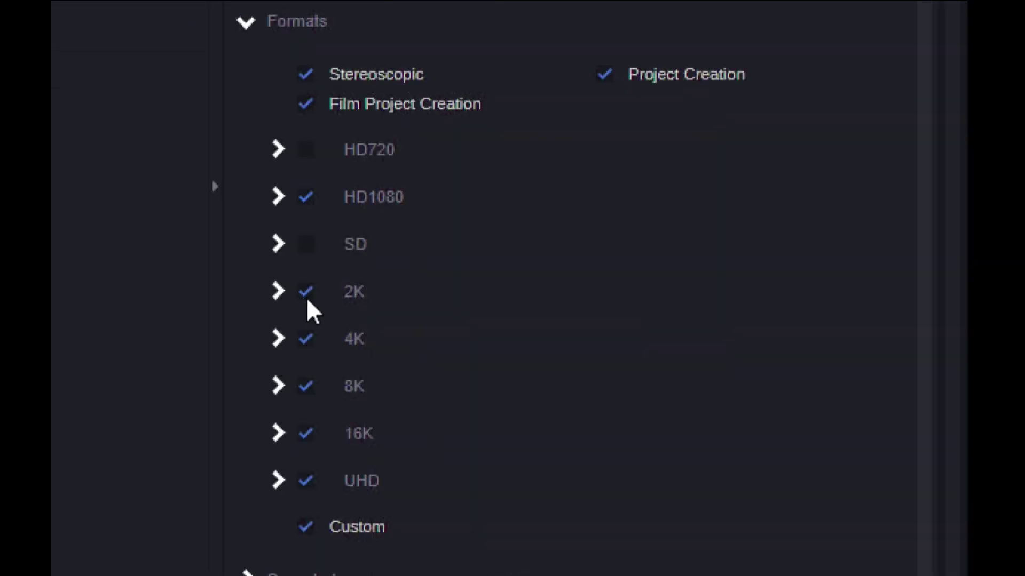
left_click(304, 292)
- Disallow 1080p/23.976 TR 1440, 1080i/59.94 TR 1440, 1080p/120, 1080p/100 and Export To File
left_click(274, 200)
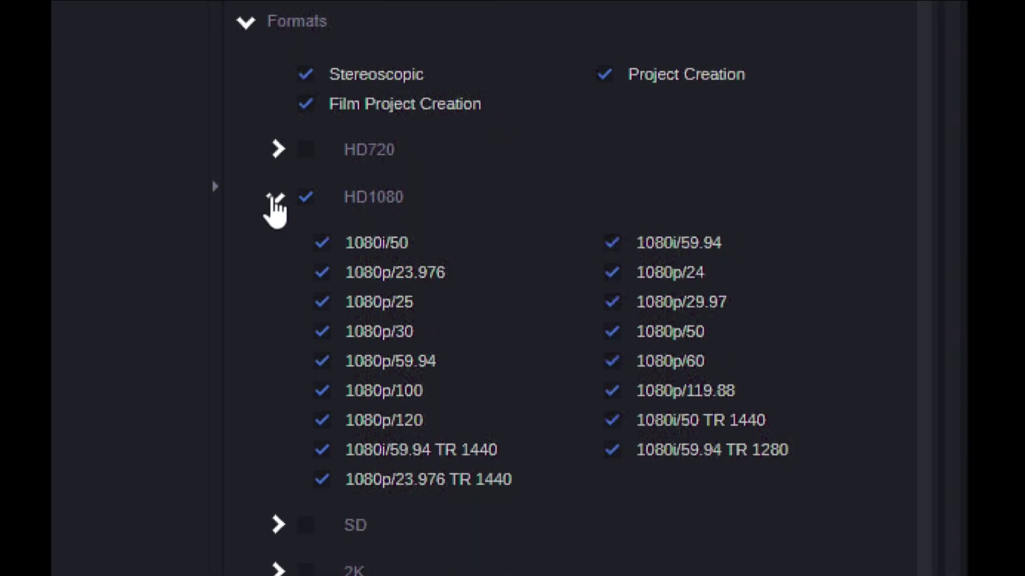
left_click(322, 480)
left_click(322, 450)
left_click(322, 407)
left_click(322, 391)
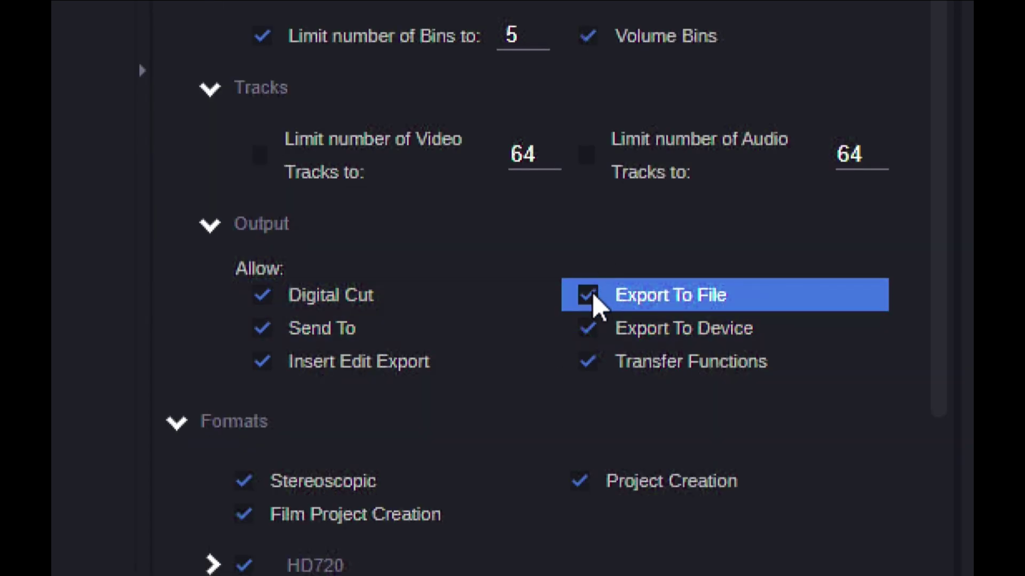
left_click(590, 294)
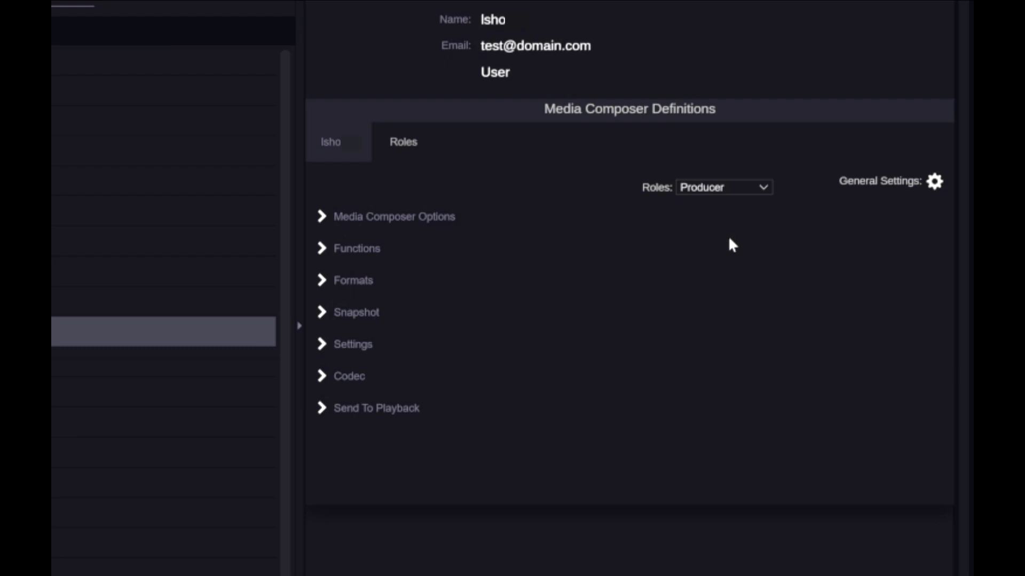
- With Producer kept as the role, expand its Formats and Functions permissions for review
left_click(763, 188)
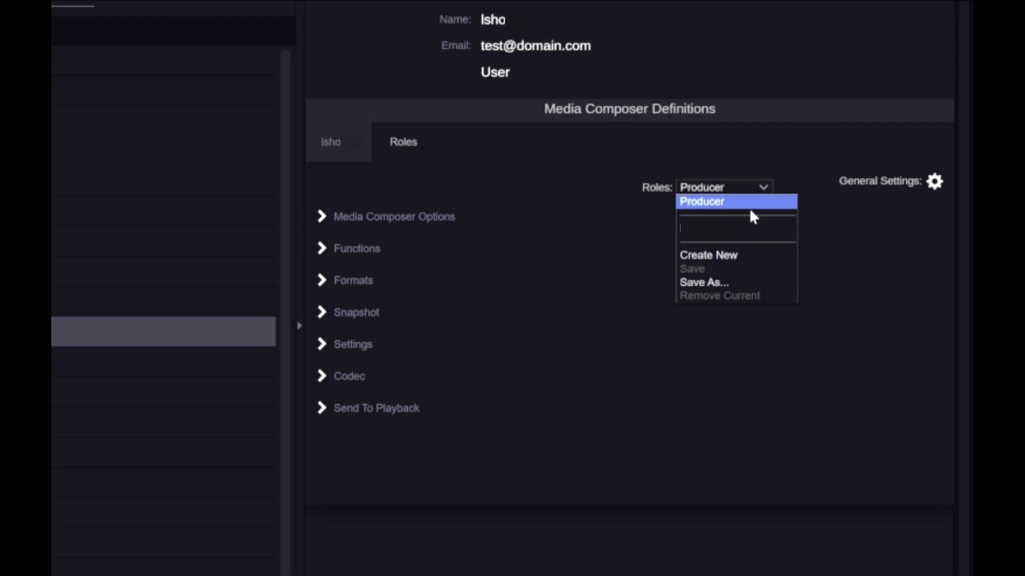
left_click(743, 203)
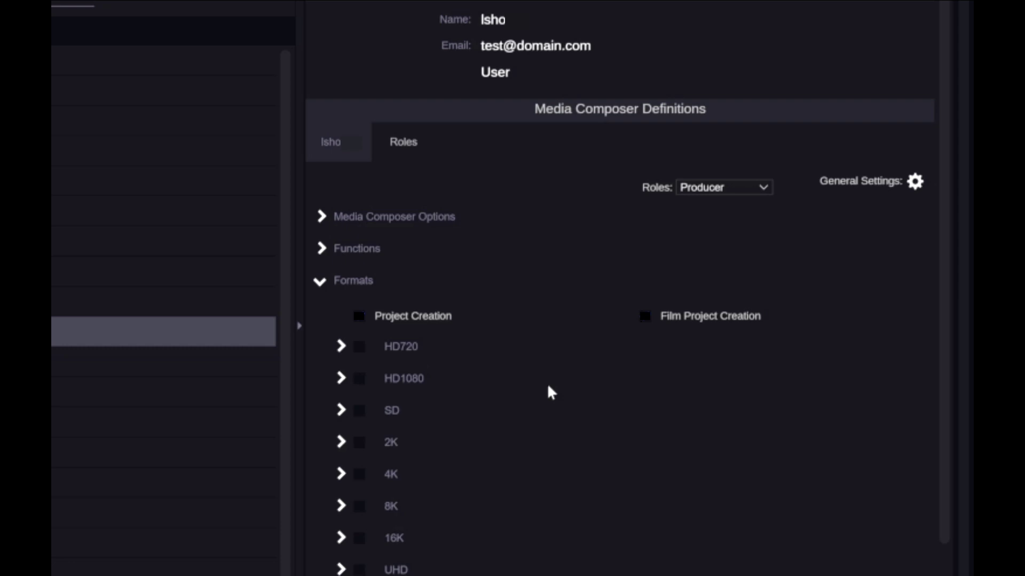
left_click(321, 250)
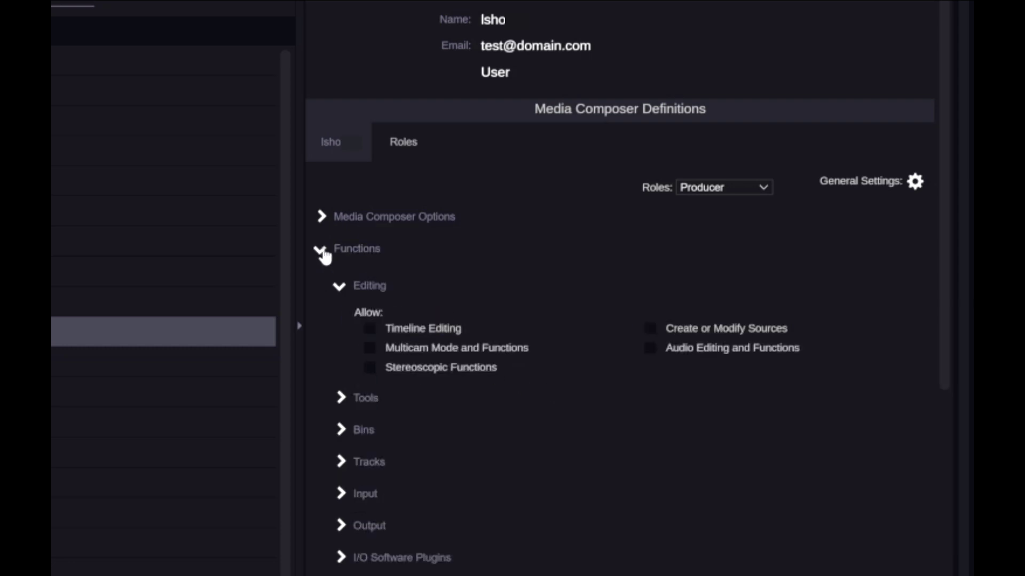
mouse_move(450, 338)
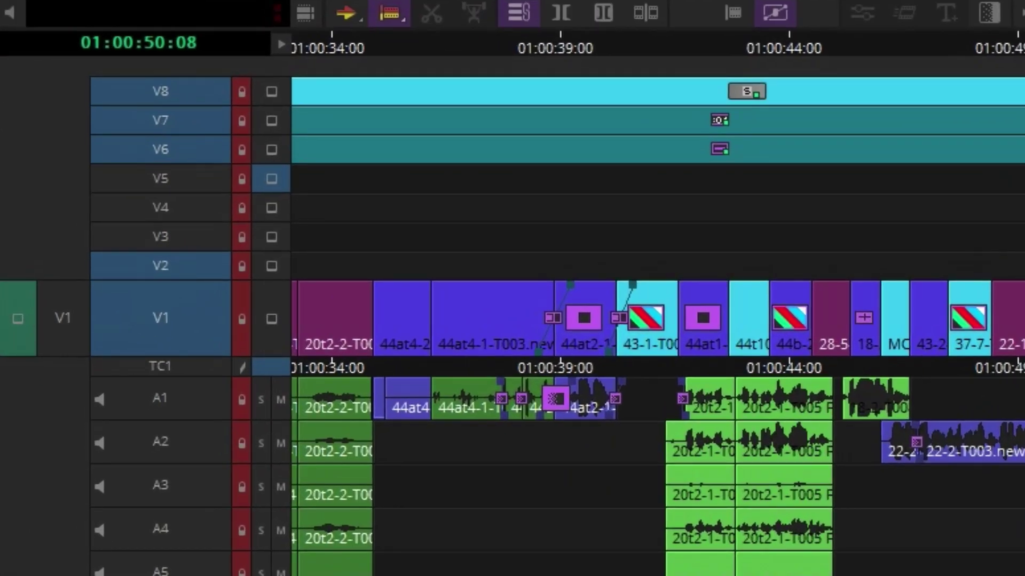
- Open the SRT output configuration from the broadcast output options
left_click(825, 293)
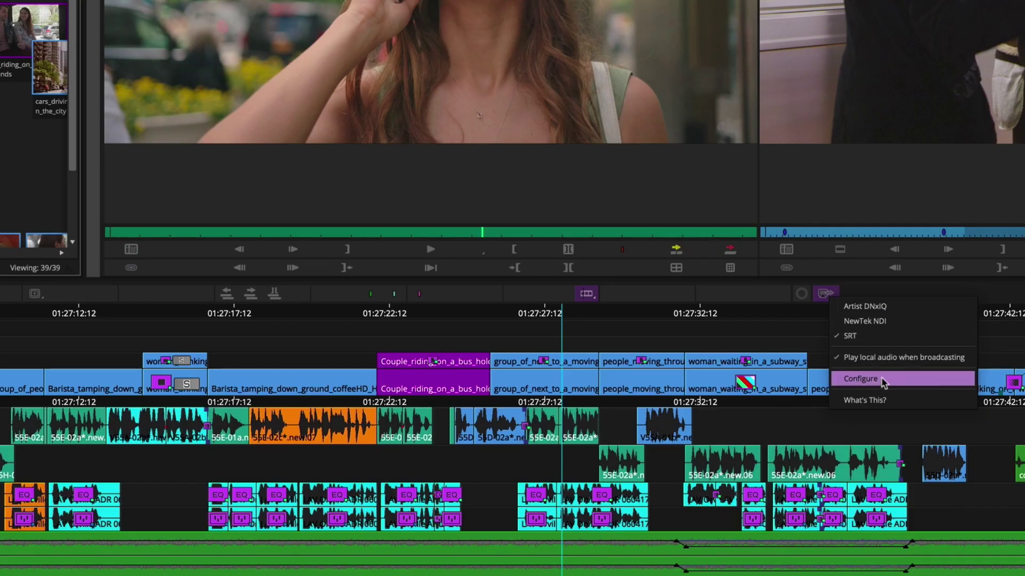
left_click(860, 379)
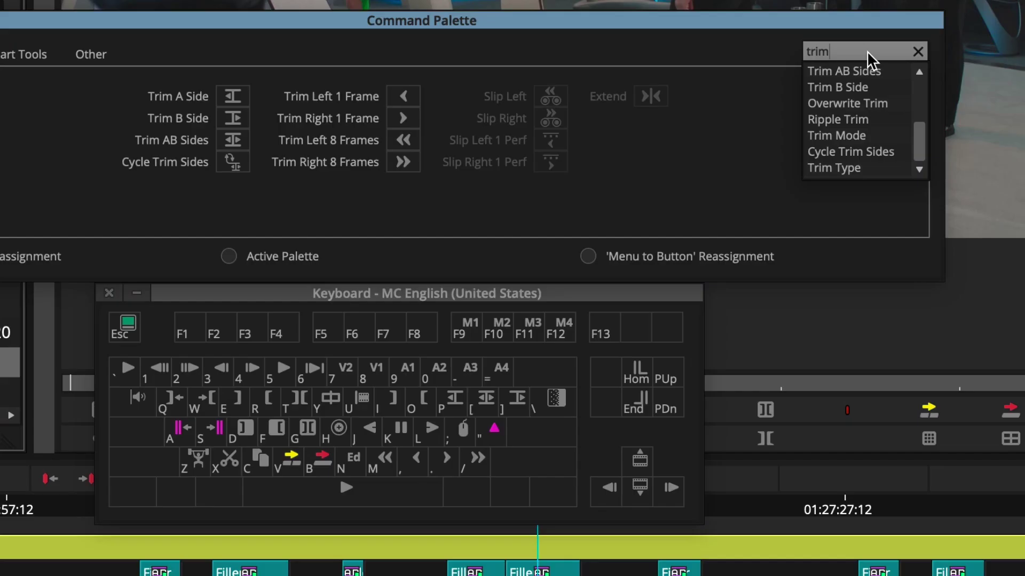
scroll(916, 143, "up", 3)
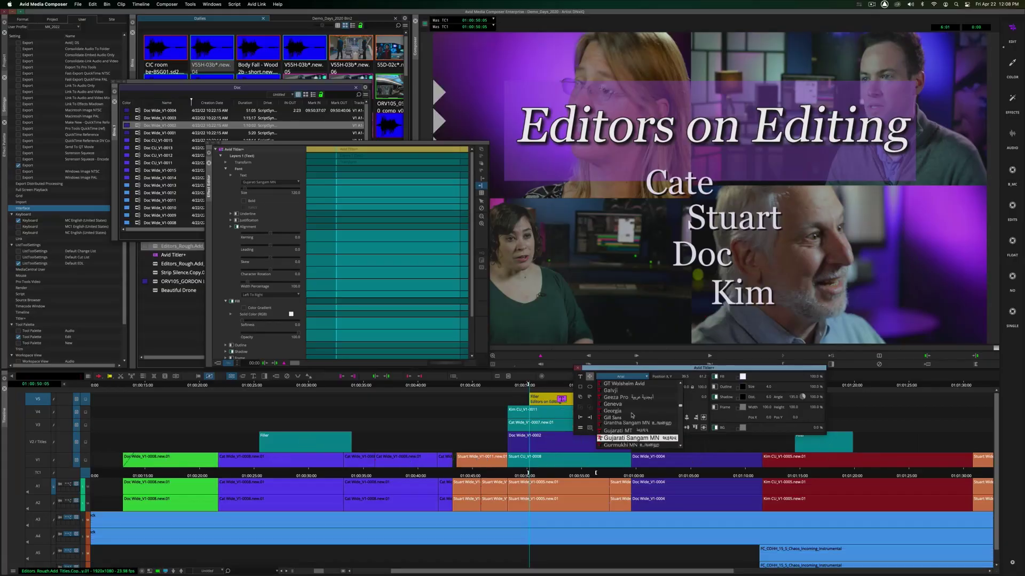
- Select the Cate, Stuart, Doc and Kim Titler+ lines and centre-align them
left_click(725, 304)
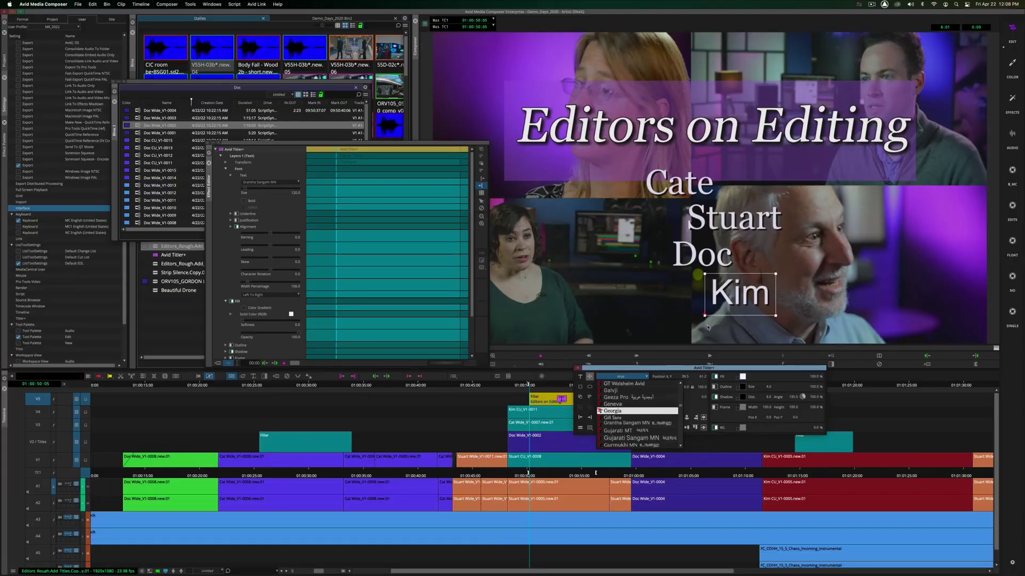
left_click(679, 170)
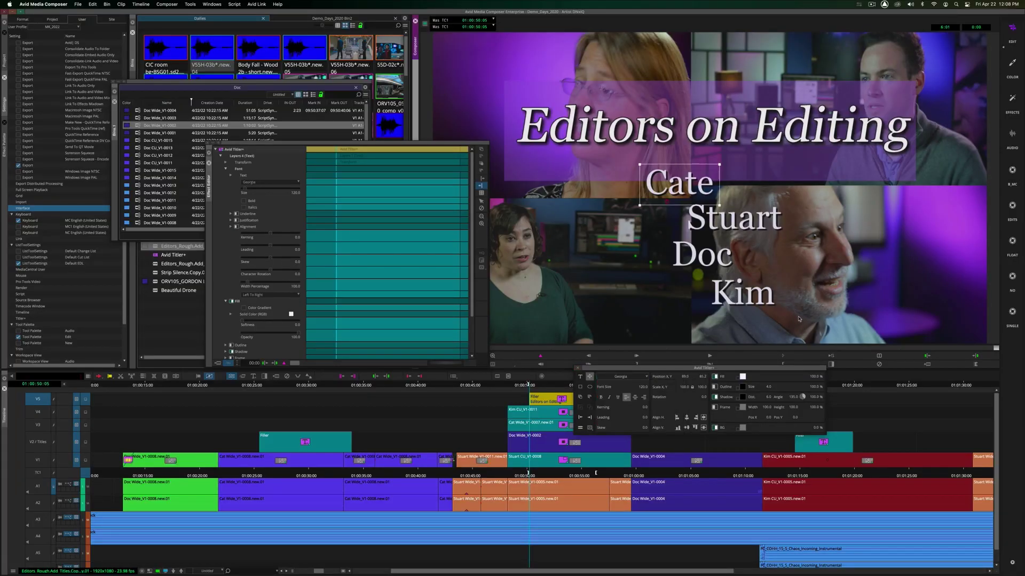
left_click_drag(801, 323, 652, 184)
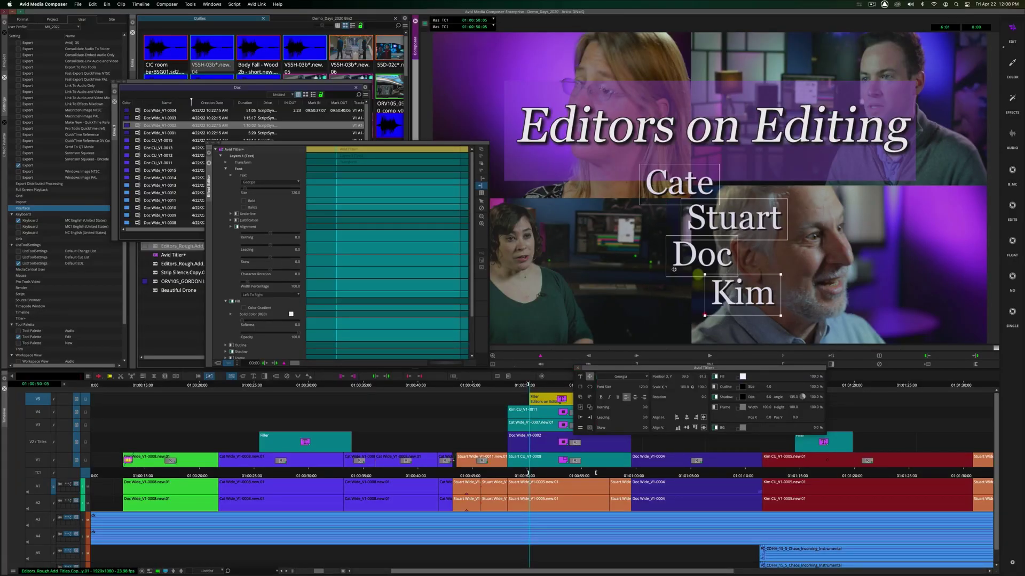
left_click(677, 418)
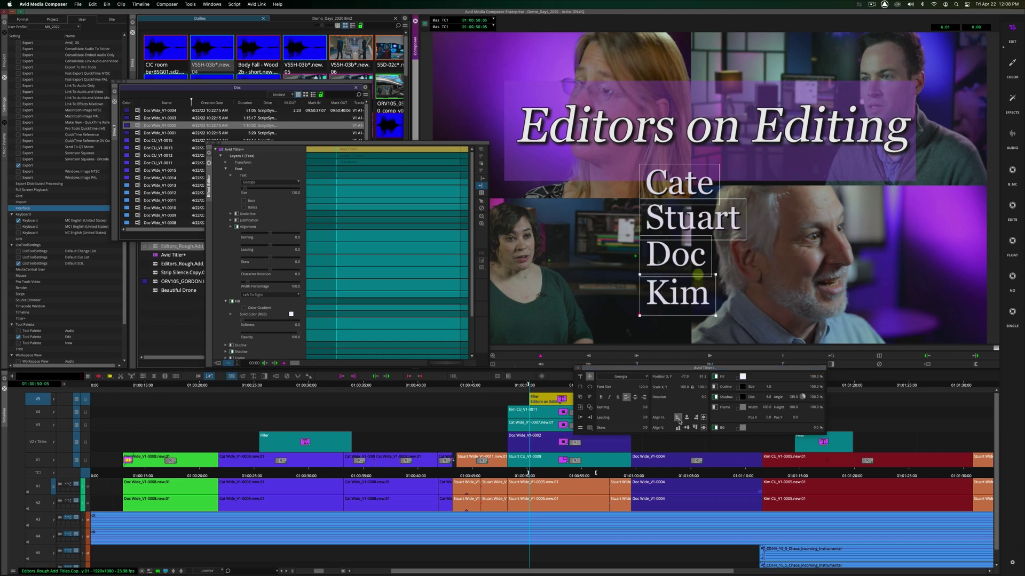